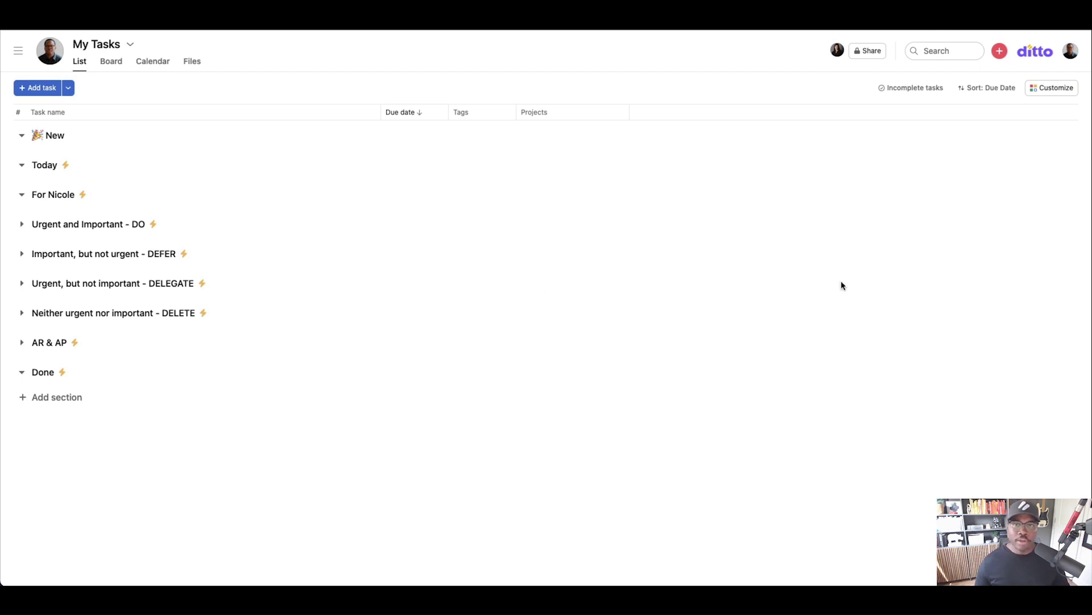
Start a new project from the gallery's [New hire name] - Onboarding Checklist template.
{"action": "left_click", "coordinate": [1000, 52]}
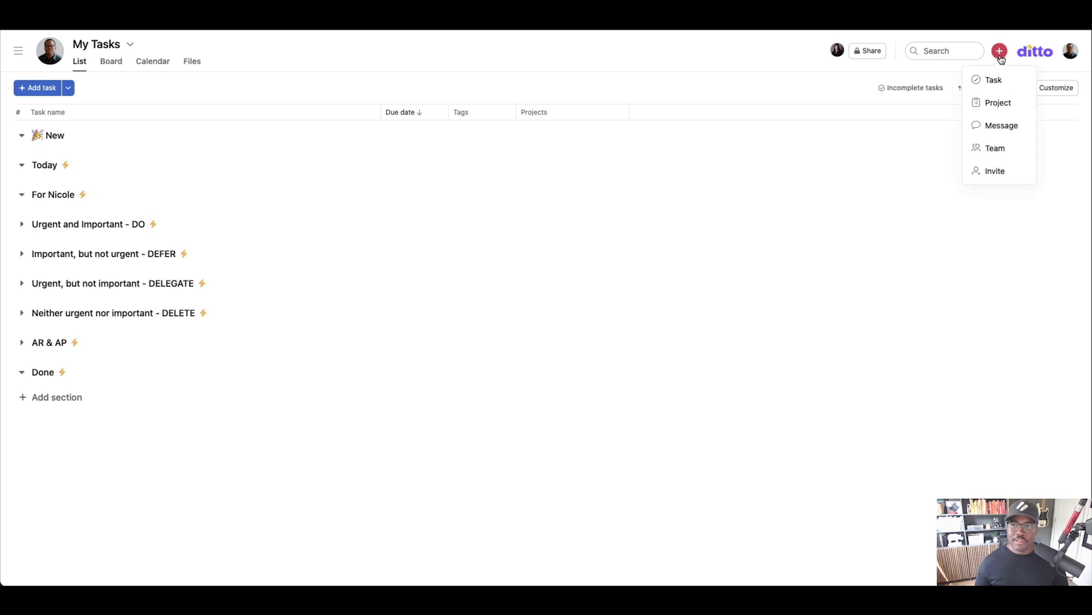
{"action": "left_click", "coordinate": [1002, 108]}
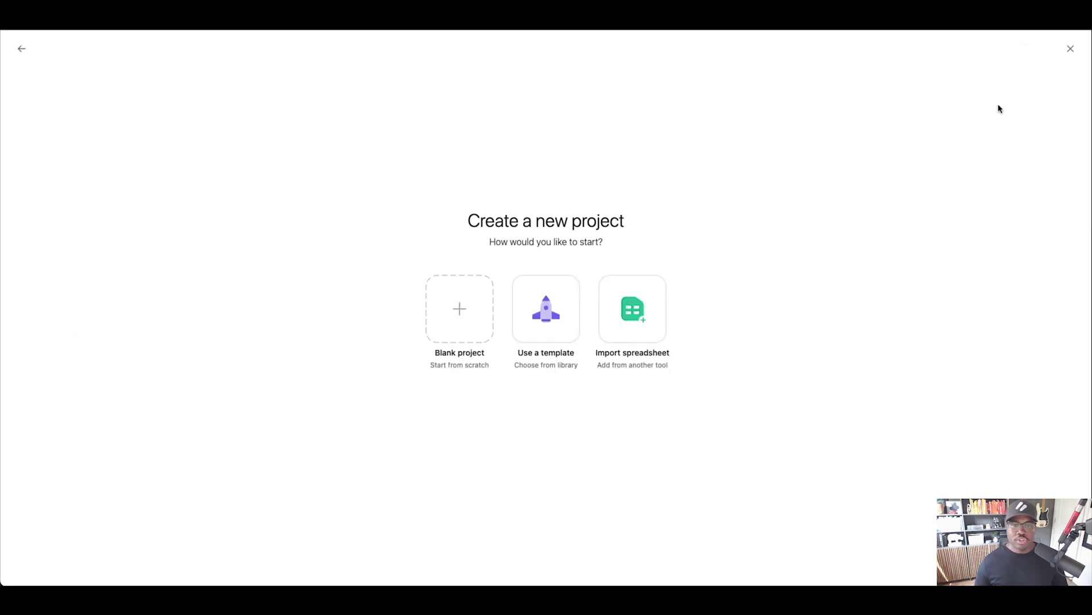
{"action": "left_click", "coordinate": [543, 322]}
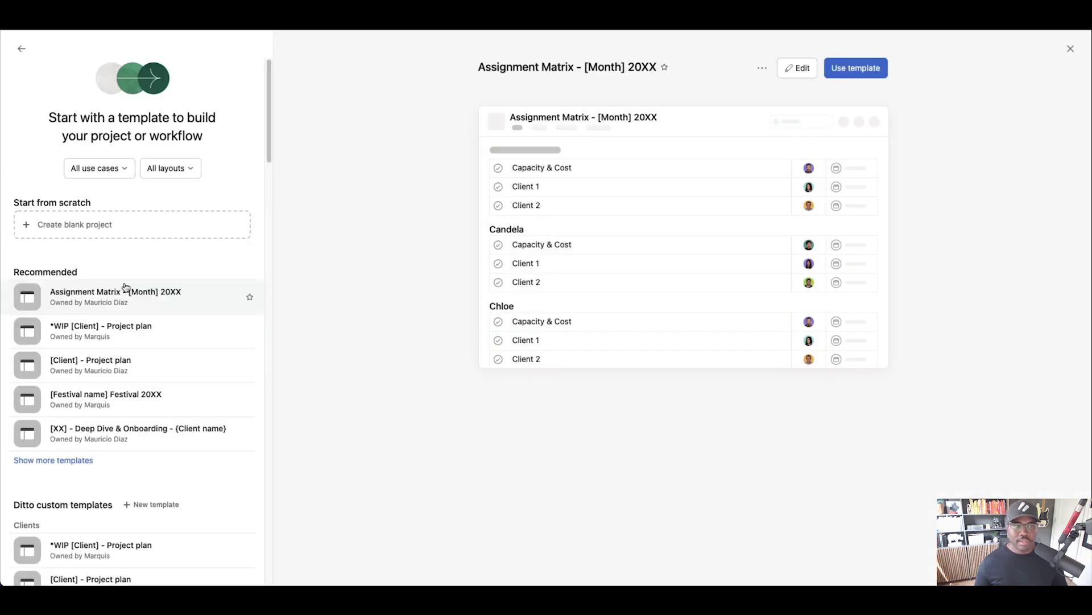
{"action": "left_click", "coordinate": [79, 460]}
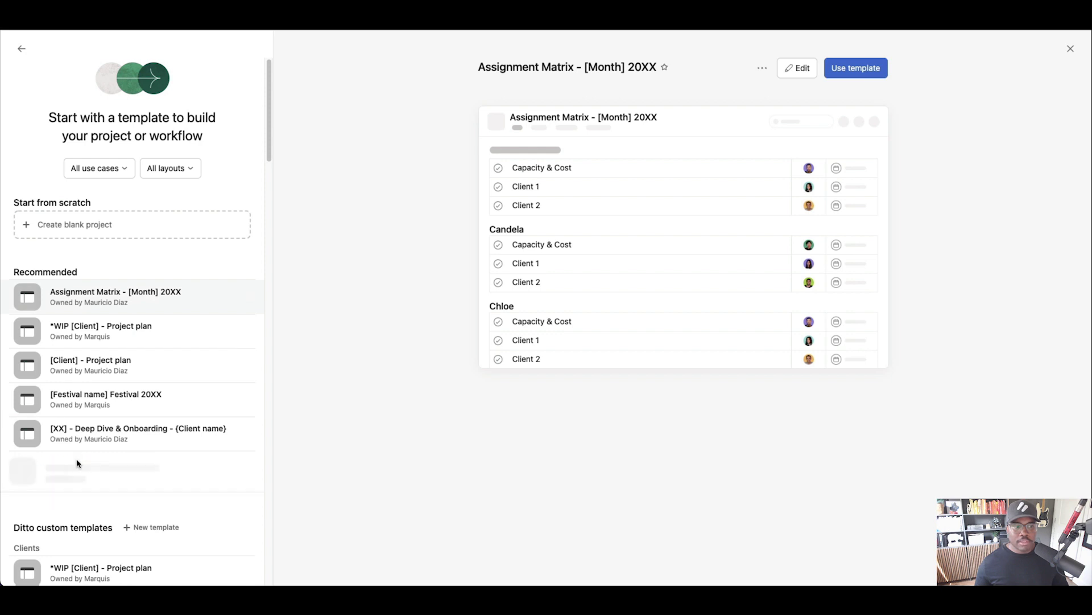
{"action": "scroll", "coordinate": [152, 376], "scroll_direction": "down", "scroll_amount": 5}
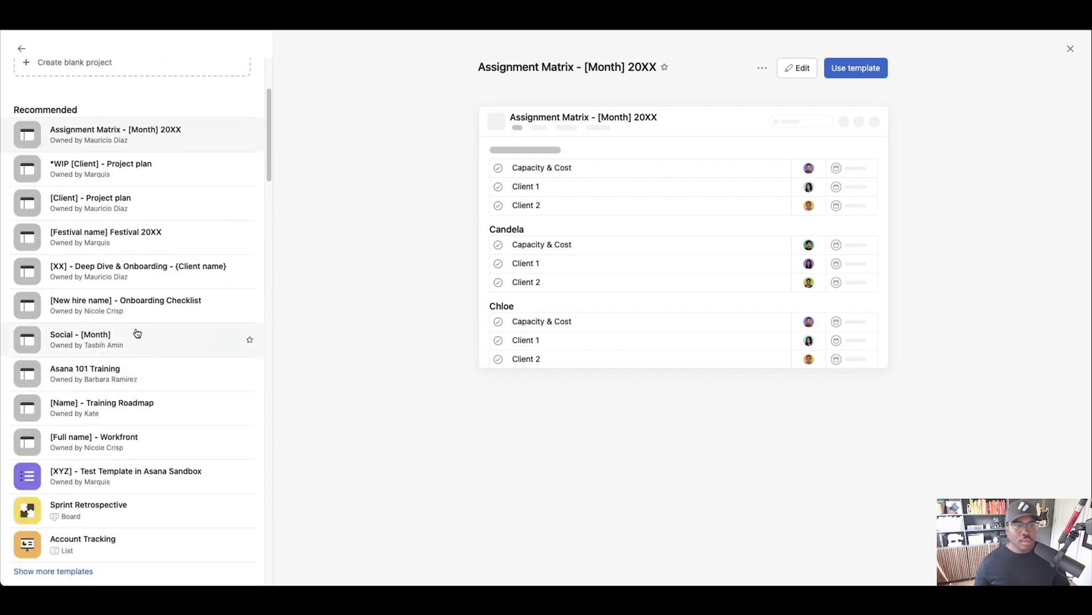
{"action": "left_click", "coordinate": [141, 309]}
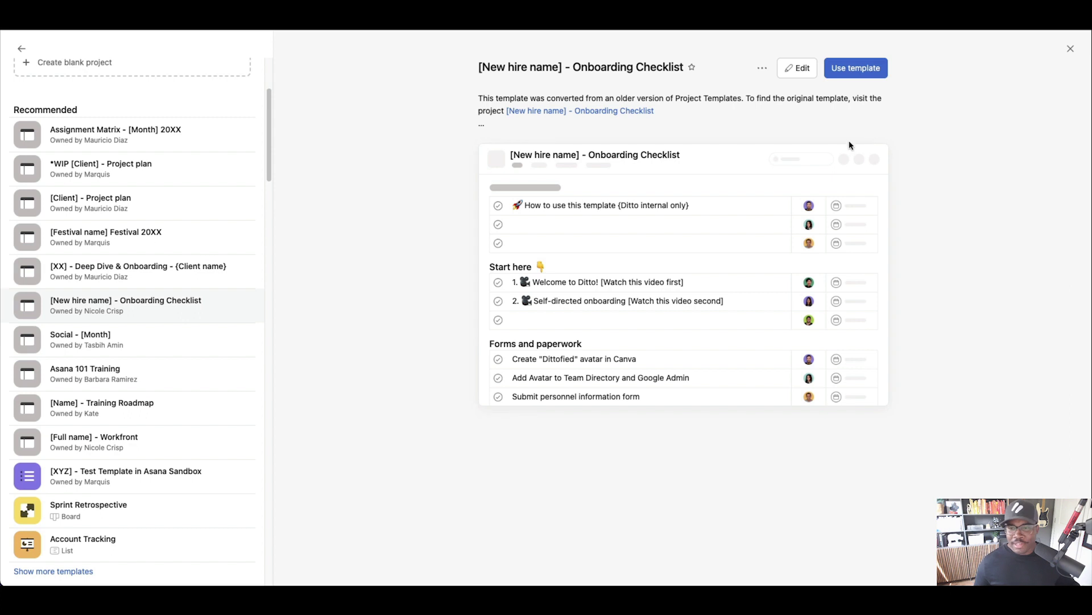
{"action": "left_click", "coordinate": [855, 69]}
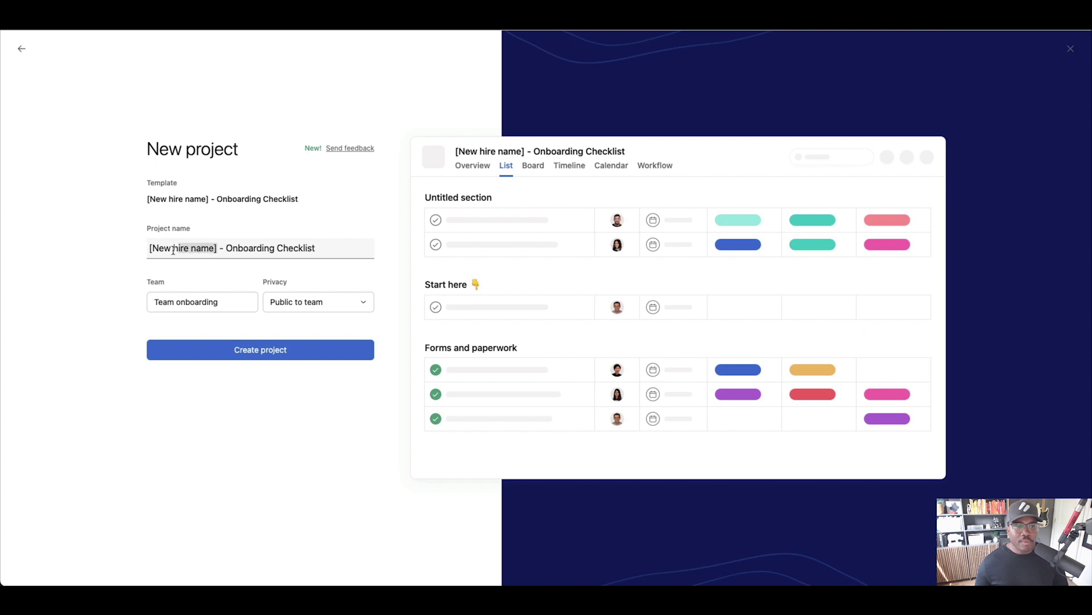
Replace [New hire name] in the project name with the new hire's name and create the project.
{"action": "type", "text": "Michael Scott"}
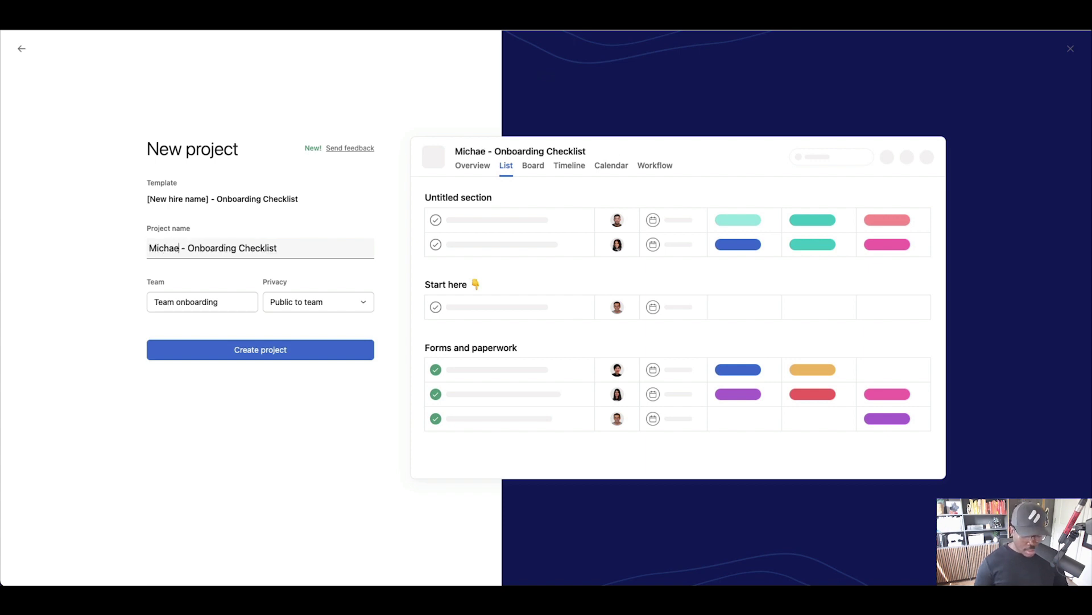
{"action": "left_click", "coordinate": [270, 348]}
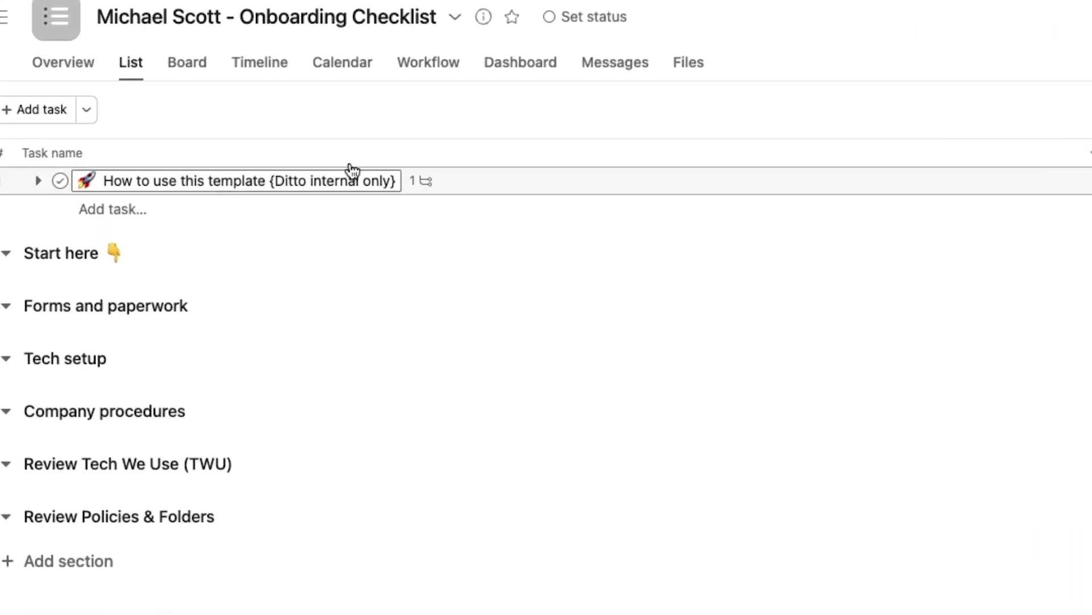
{"action": "left_click", "coordinate": [545, 192]}
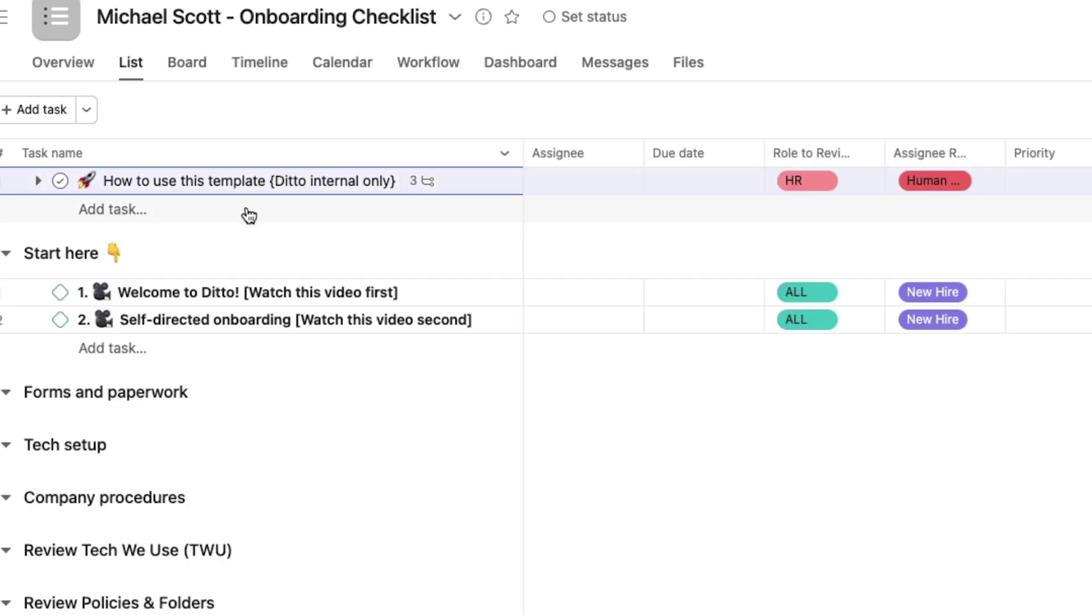
{"action": "left_click", "coordinate": [242, 181]}
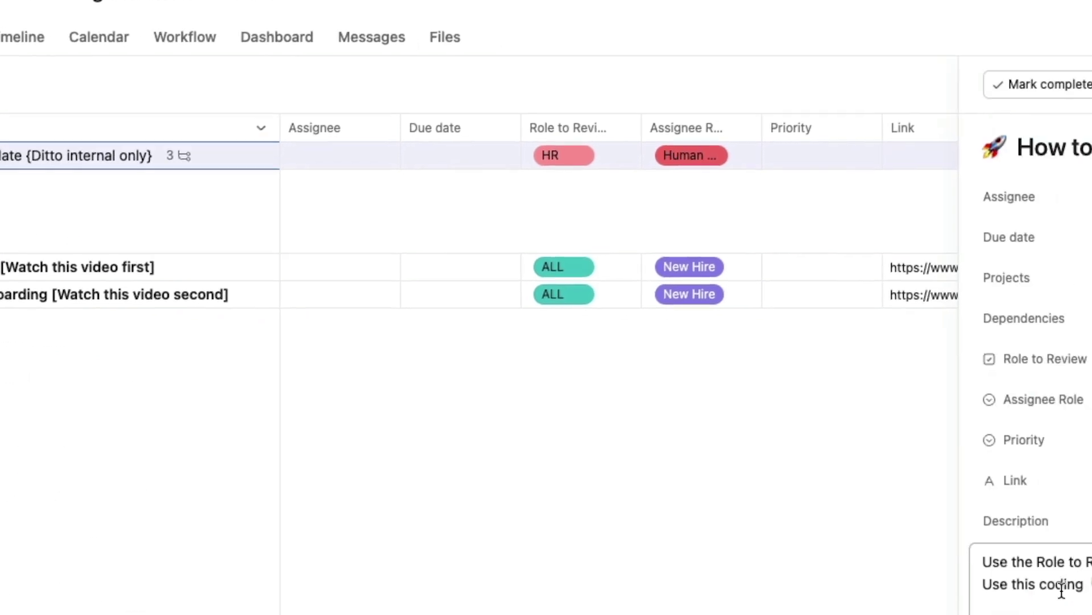
{"action": "left_click_drag", "start_coordinate": [419, 376], "coordinate": [489, 475]}
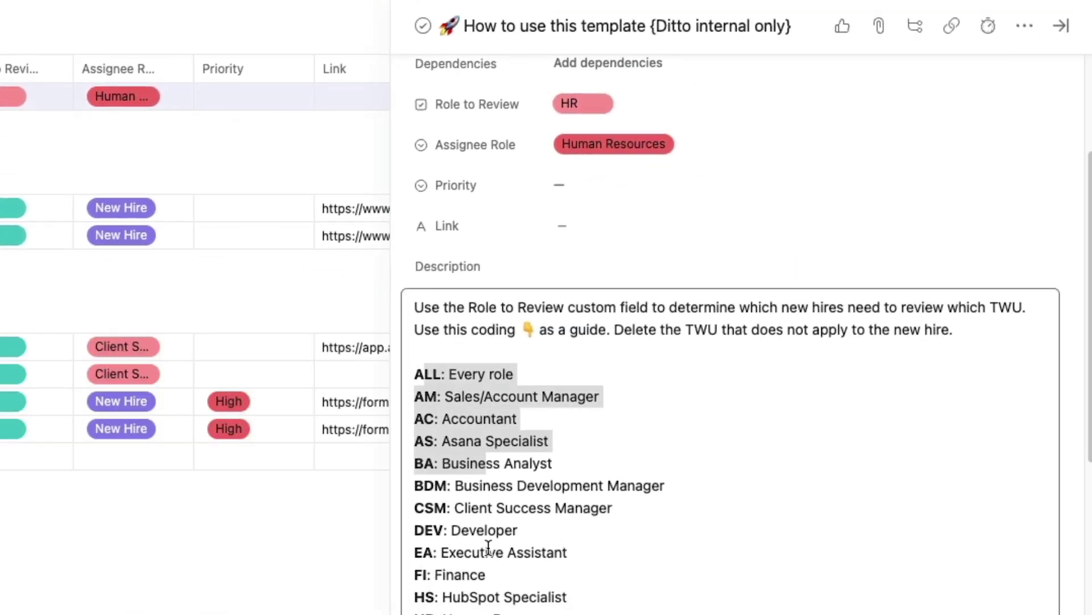
{"action": "scroll", "coordinate": [488, 509], "scroll_direction": "down", "scroll_amount": 7}
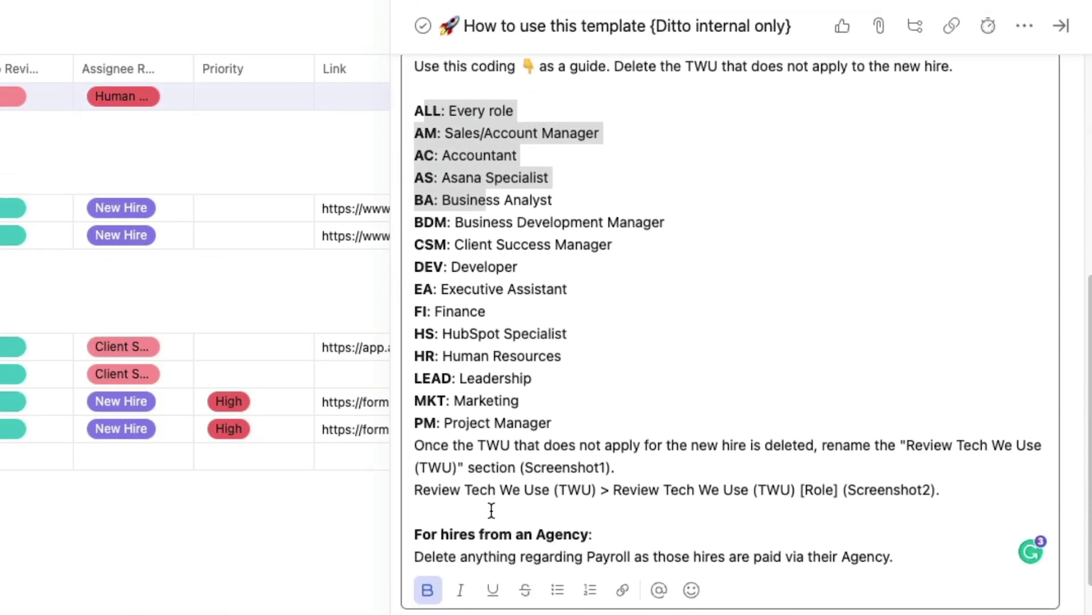
{"action": "scroll", "coordinate": [548, 501], "scroll_direction": "down", "scroll_amount": 2}
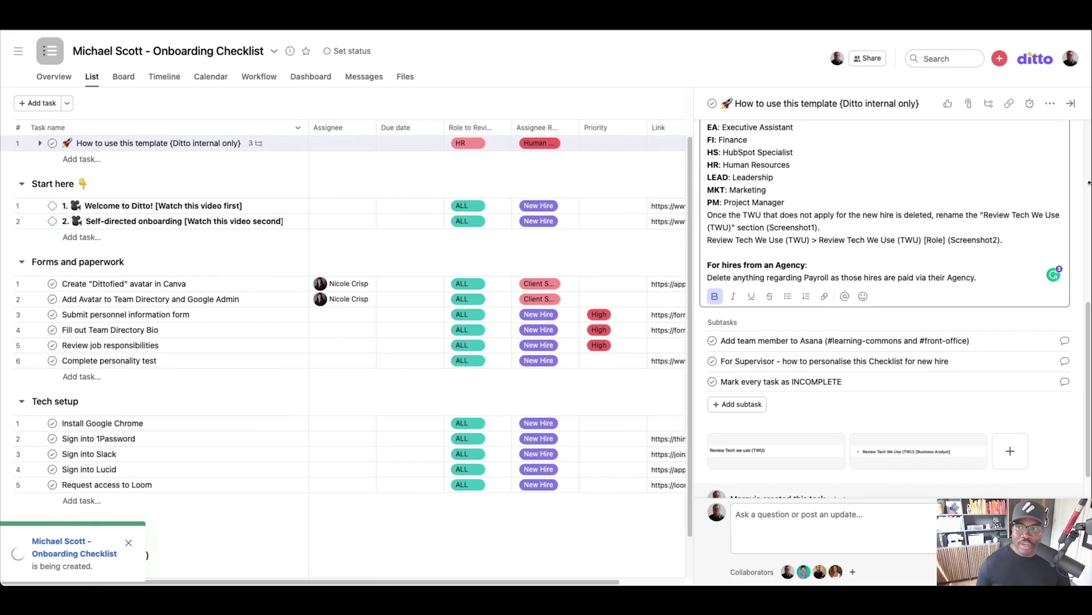
{"action": "left_click", "coordinate": [1072, 104]}
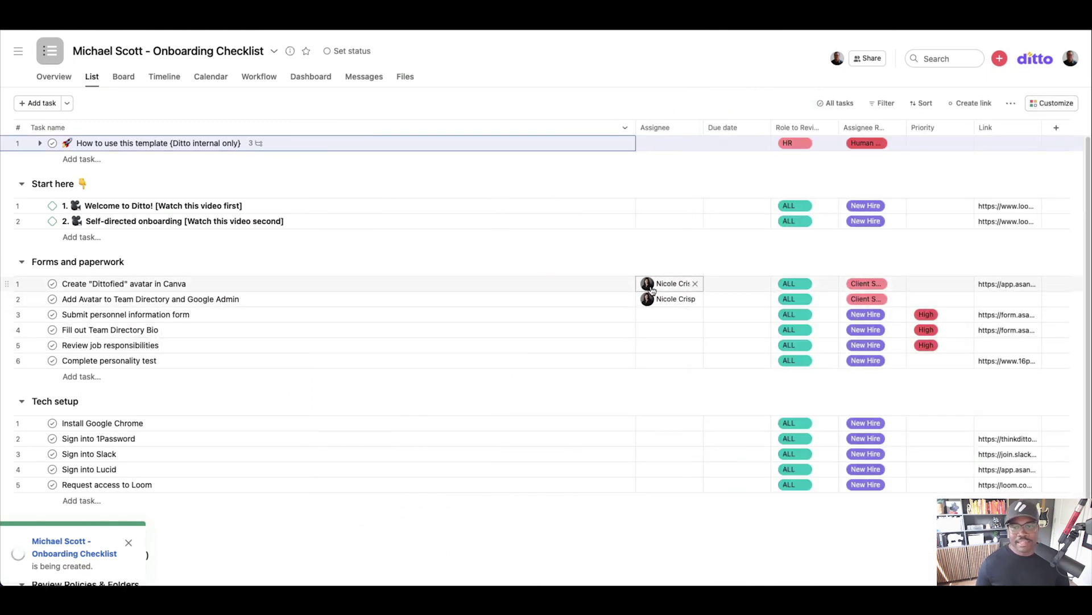
{"action": "mouse_move", "coordinate": [652, 289]}
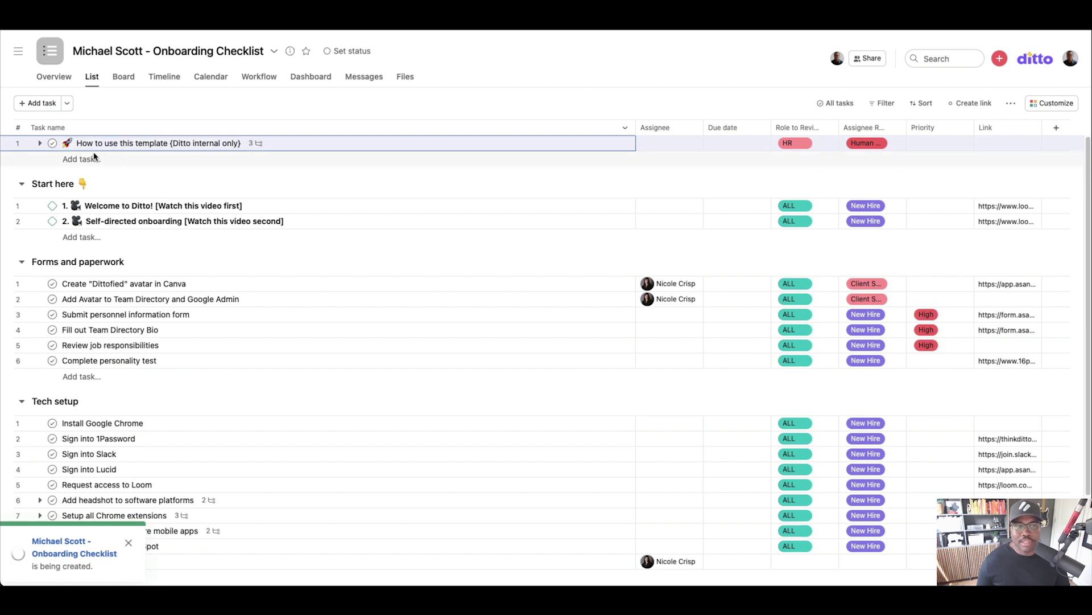
{"action": "left_click", "coordinate": [52, 146]}
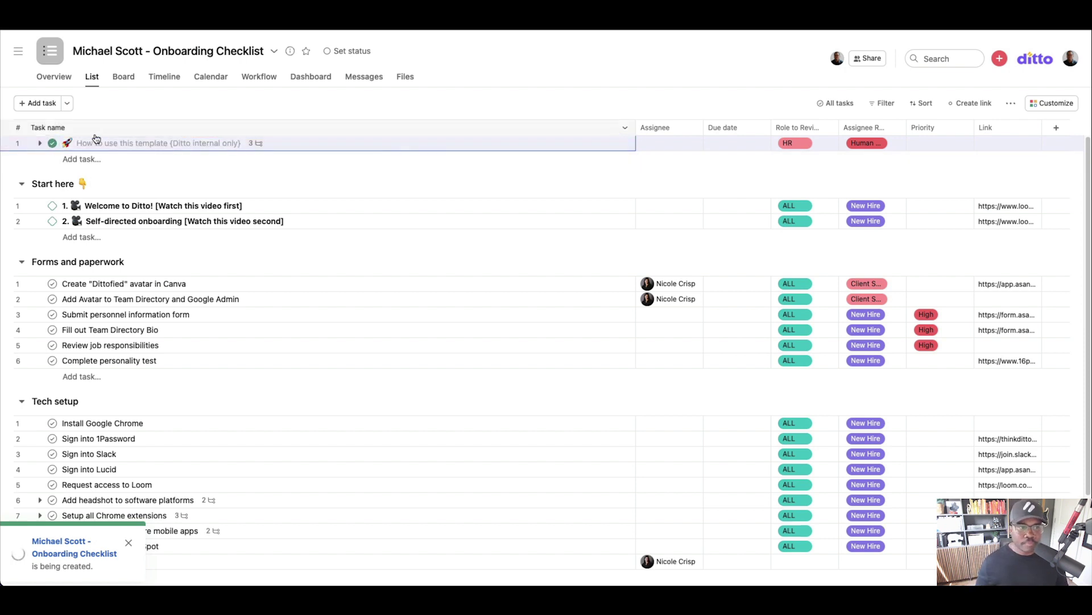
Delete the How to use this template task and select both Start here tasks.
{"action": "key", "text": "Tab+BackSpace"}
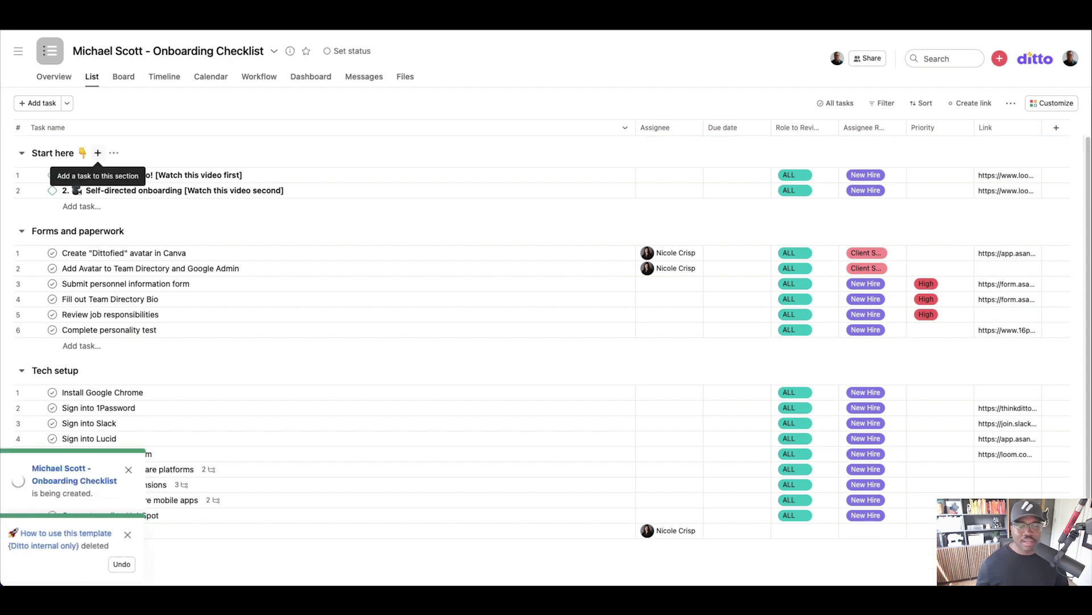
{"action": "left_click", "coordinate": [170, 177]}
{"action": "left_click", "coordinate": [175, 191], "text": "shift"}
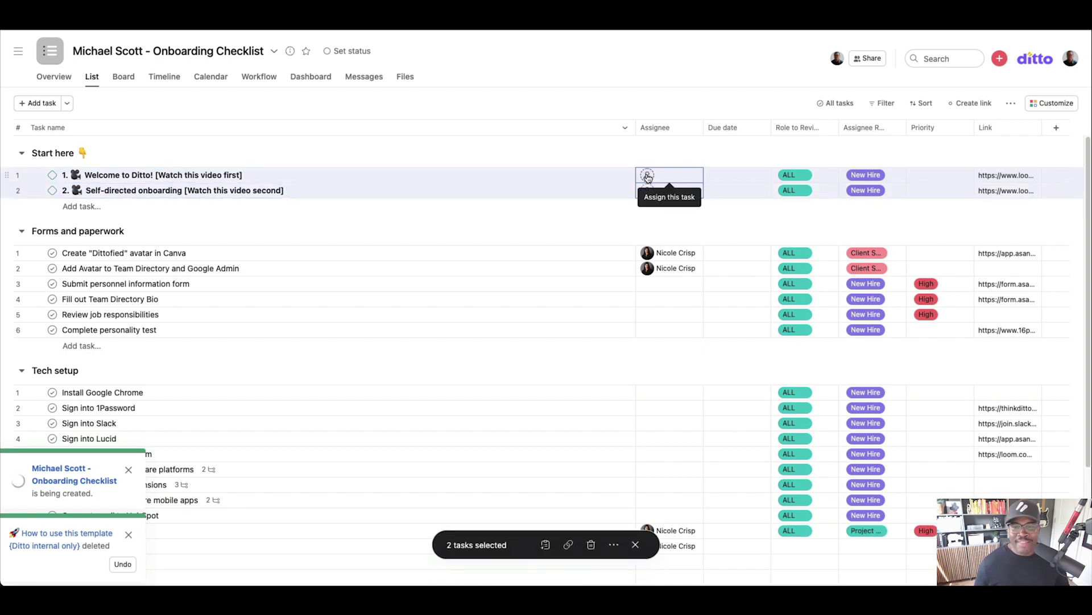
Assign both Start here tasks to Analyst.
{"action": "left_click", "coordinate": [647, 176]}
{"action": "type", "text": "ana"}
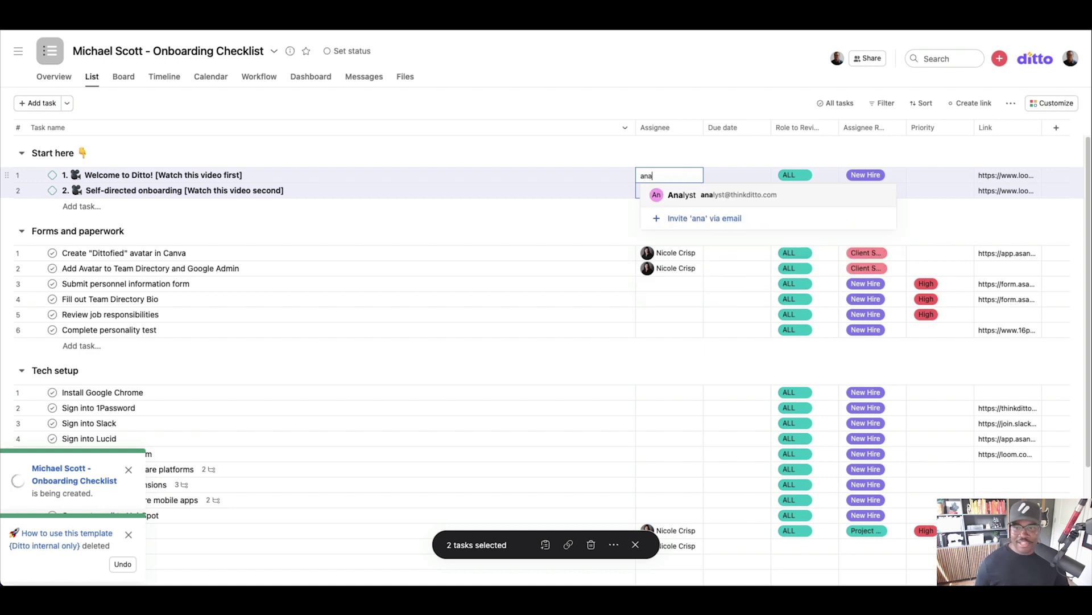
{"action": "left_click", "coordinate": [682, 195]}
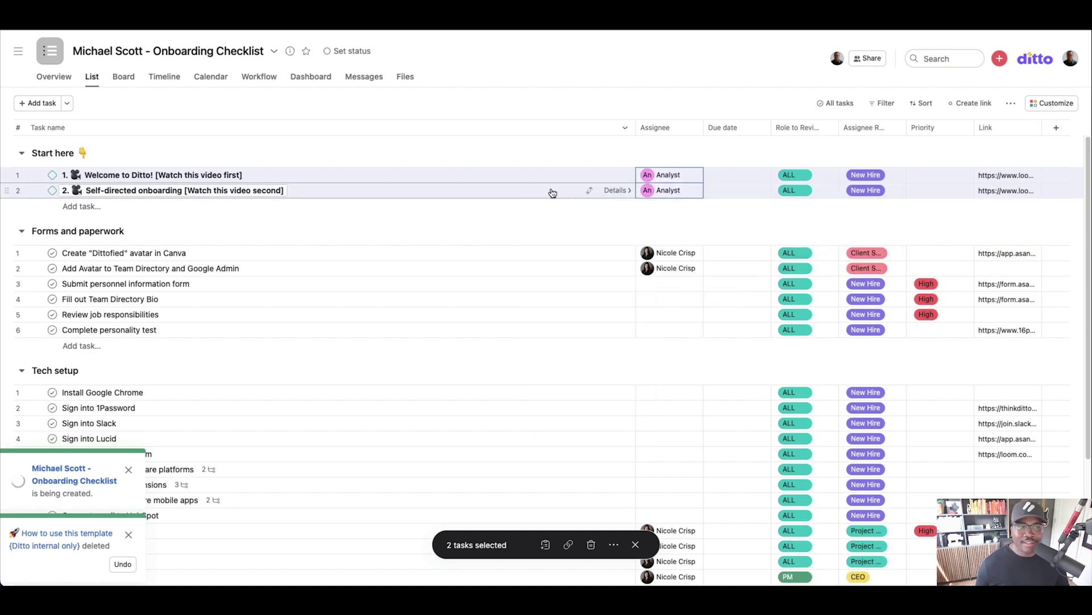
{"action": "left_click", "coordinate": [635, 545]}
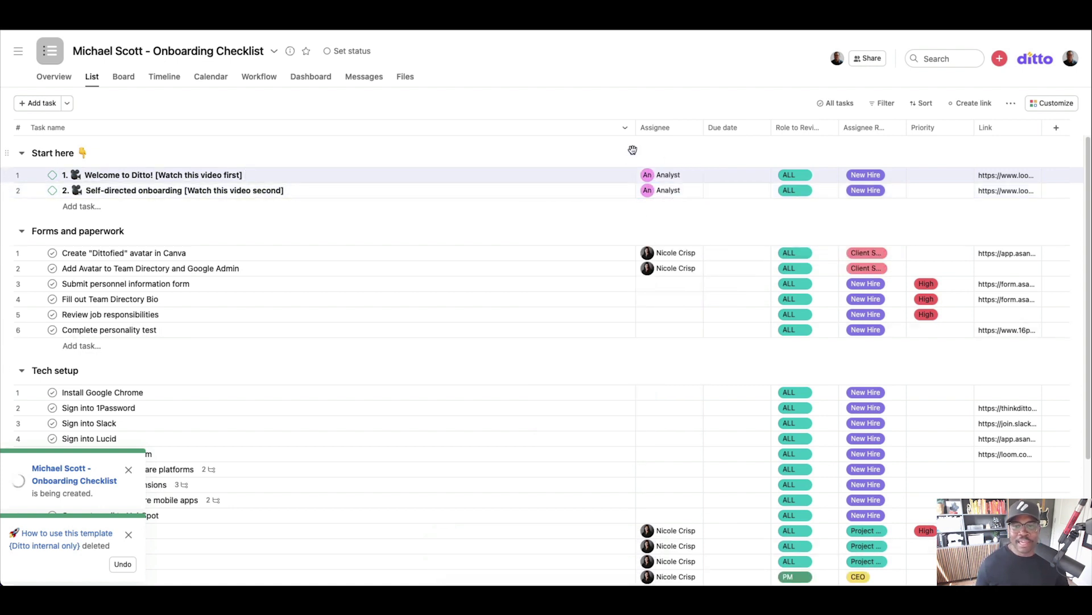
{"action": "left_click", "coordinate": [625, 174]}
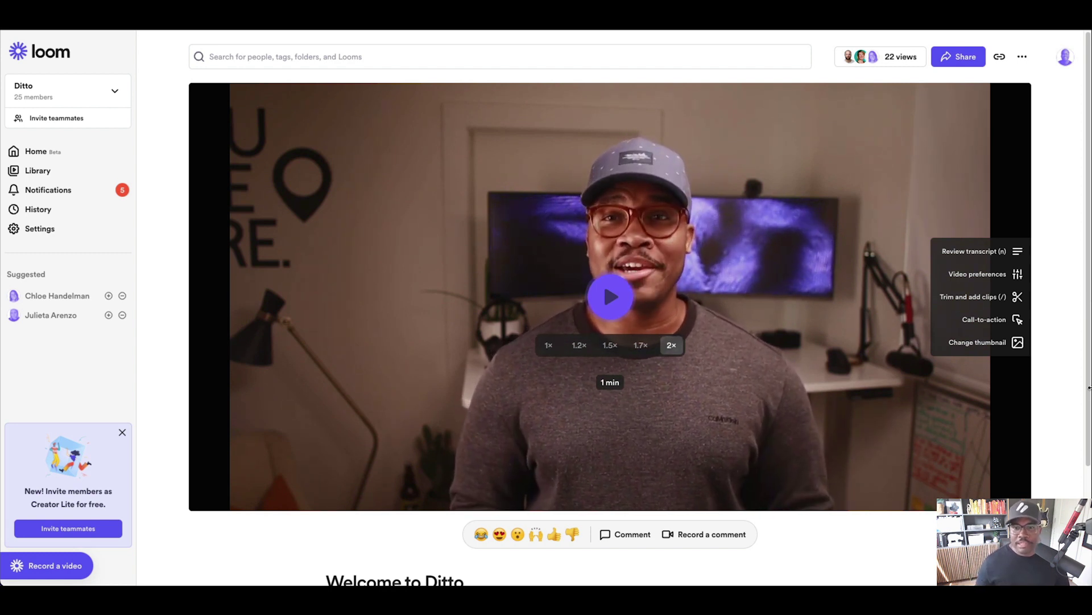
Review the Welcome to Ditto! task details, then move to the Self-directed onboarding task.
{"action": "scroll", "coordinate": [583, 364], "scroll_direction": "down", "scroll_amount": 1}
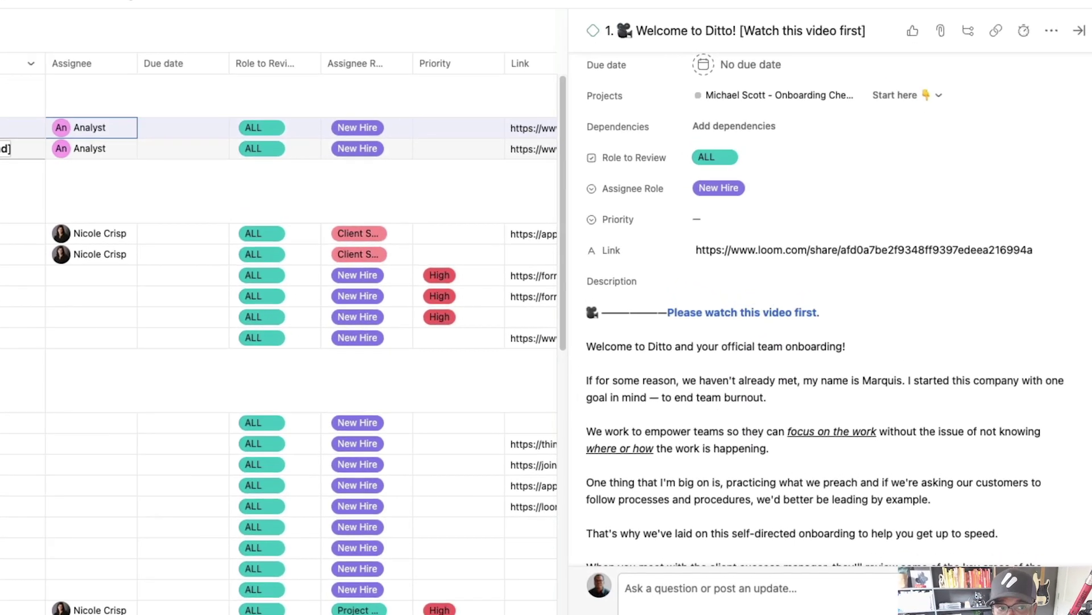
{"action": "key", "text": "Down"}
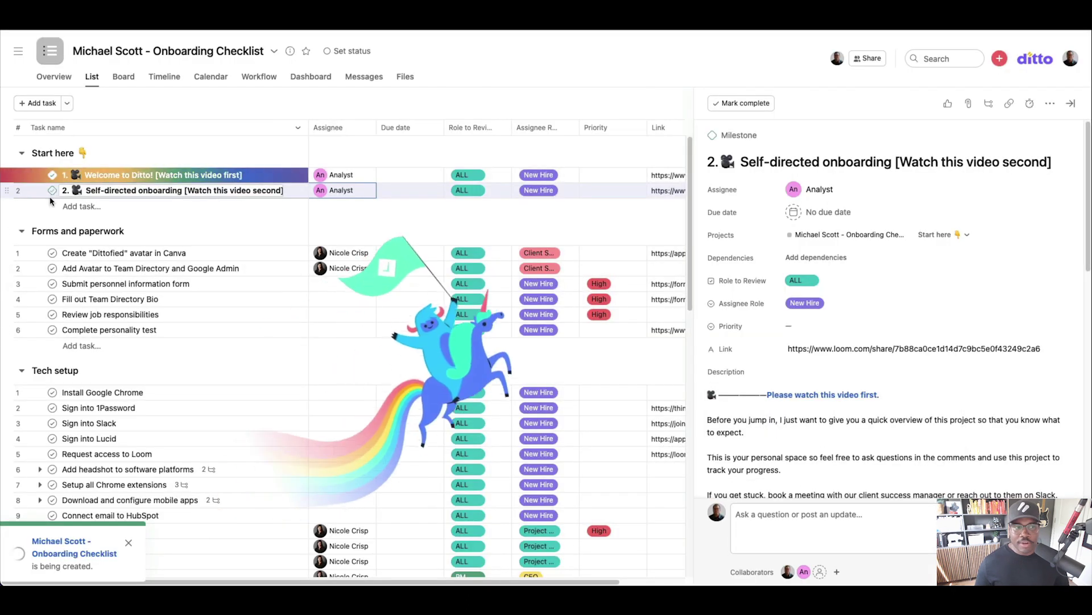
Mark the Self-directed onboarding task complete.
{"action": "left_click", "coordinate": [52, 190]}
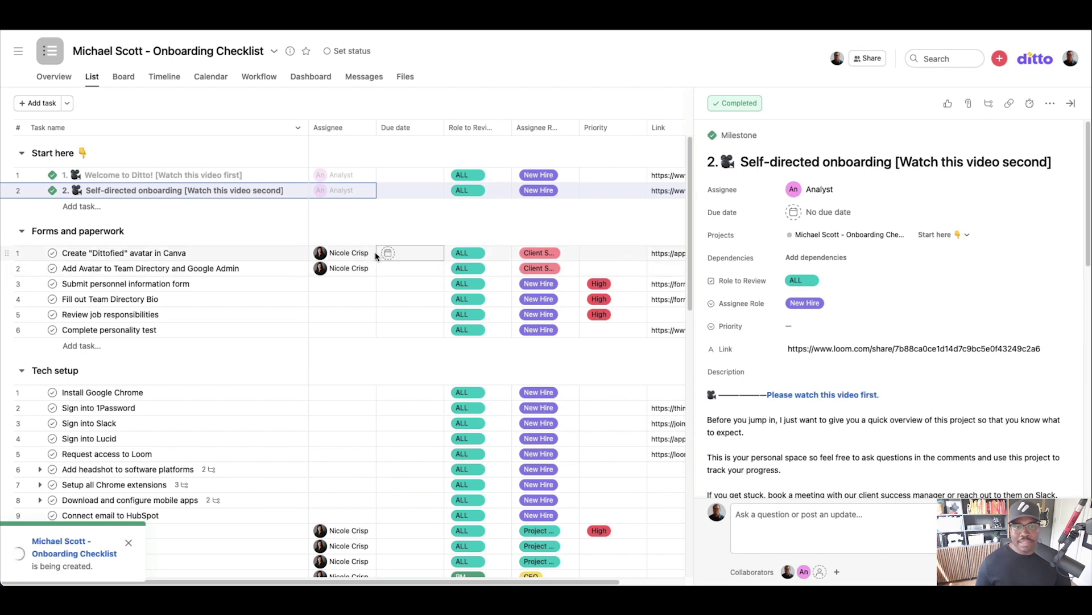
{"action": "left_click", "coordinate": [121, 254]}
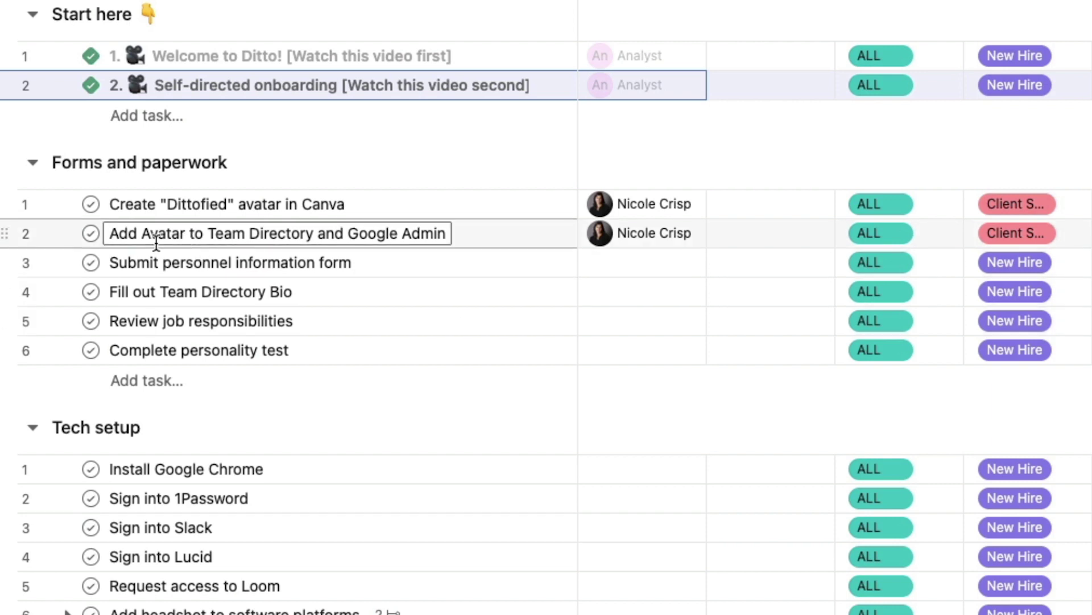
Assign Analyst to Forms and paperwork tasks 3–6, from Submit personnel information form onward.
{"action": "left_click_drag", "start_coordinate": [142, 235], "coordinate": [397, 242]}
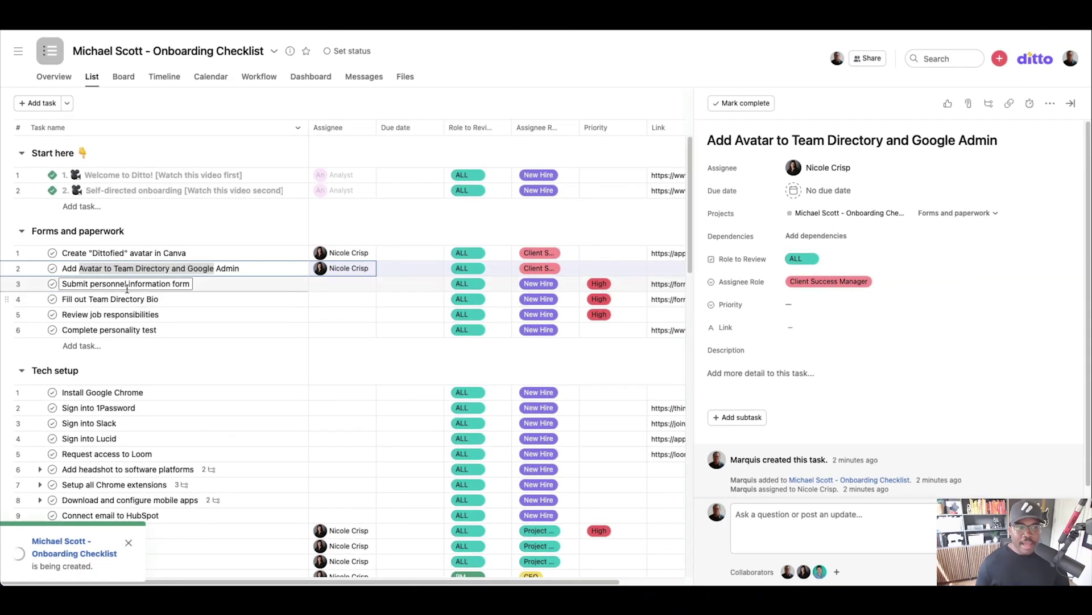
{"action": "left_click", "coordinate": [127, 286]}
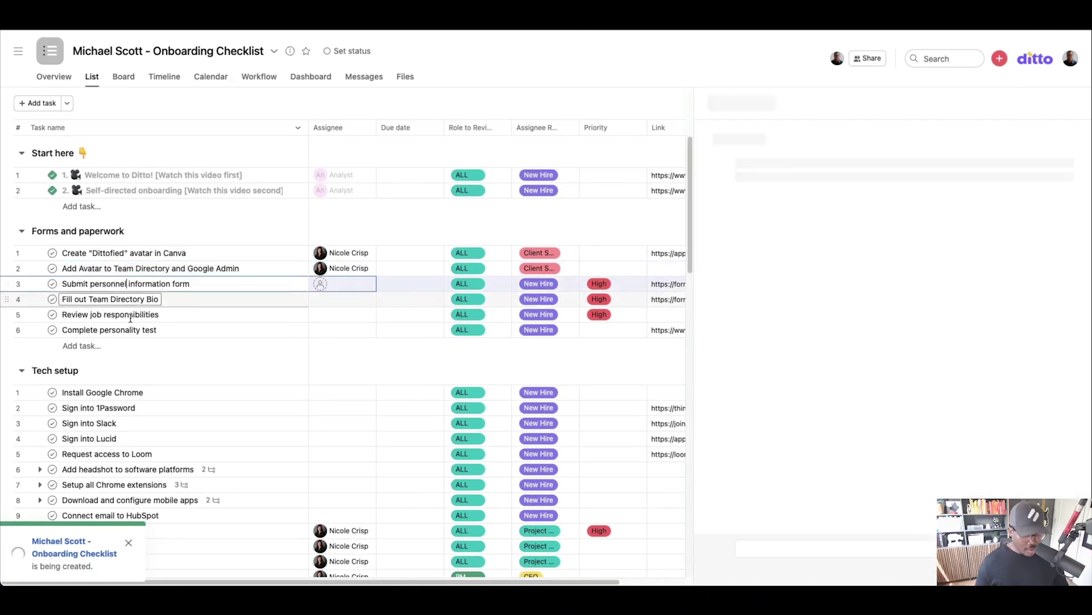
{"action": "key", "text": "shift+Down"}
{"action": "key", "text": "shift+Down"}
{"action": "key", "text": "shift+Down"}
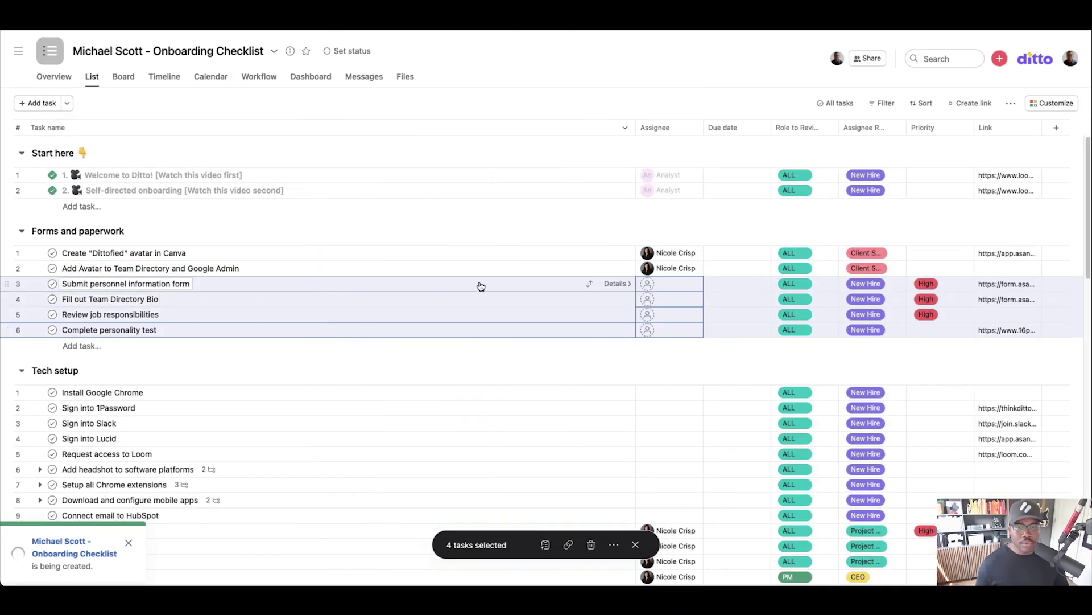
{"action": "left_click", "coordinate": [652, 290]}
{"action": "type", "text": "ana"}
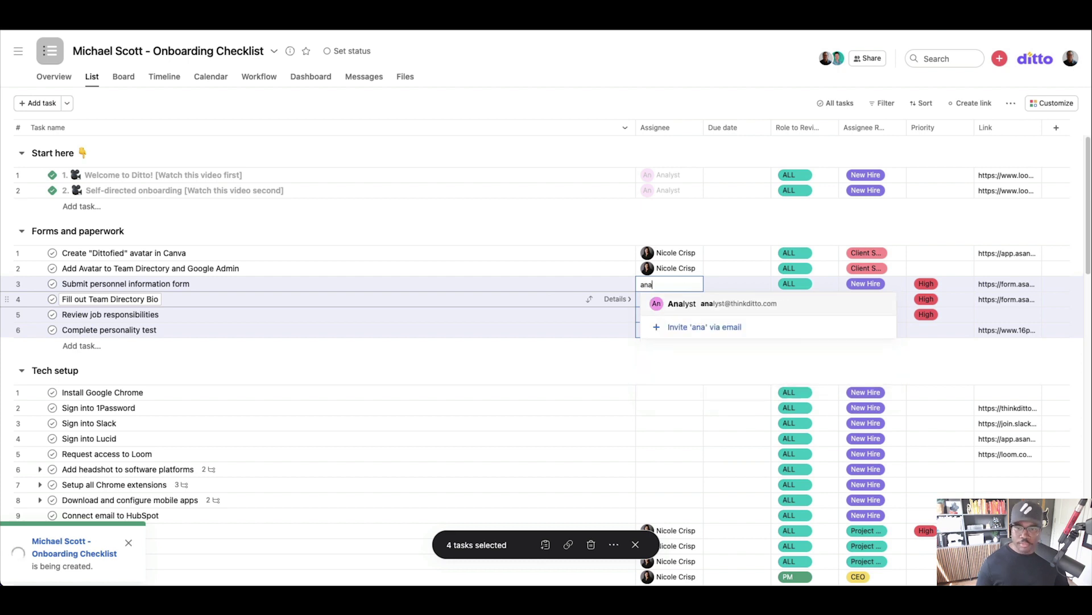
{"action": "left_click", "coordinate": [683, 304]}
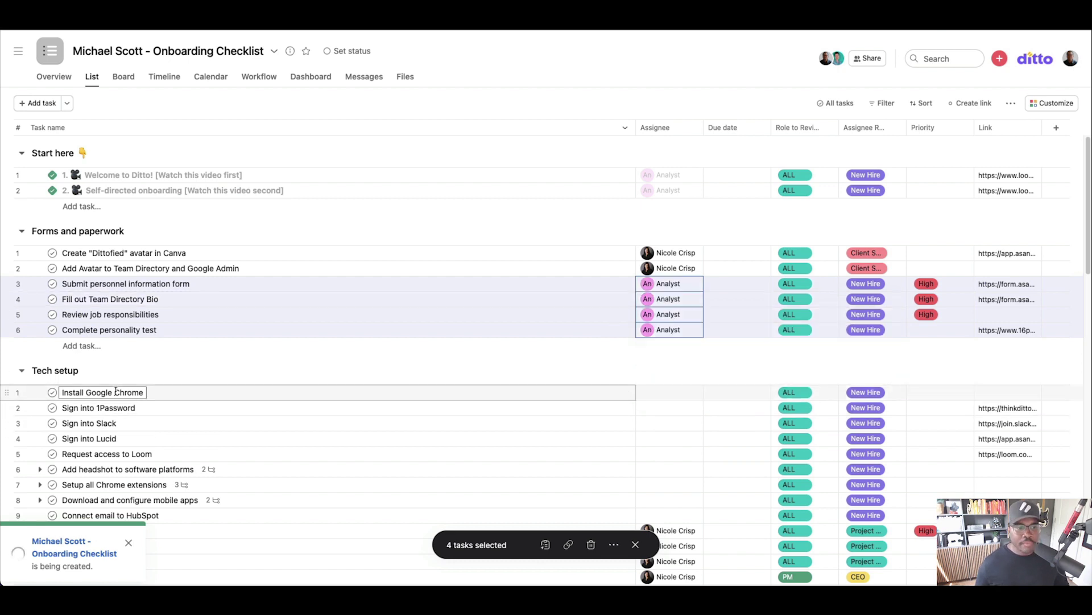
{"action": "scroll", "coordinate": [139, 407], "scroll_direction": "down", "scroll_amount": 5}
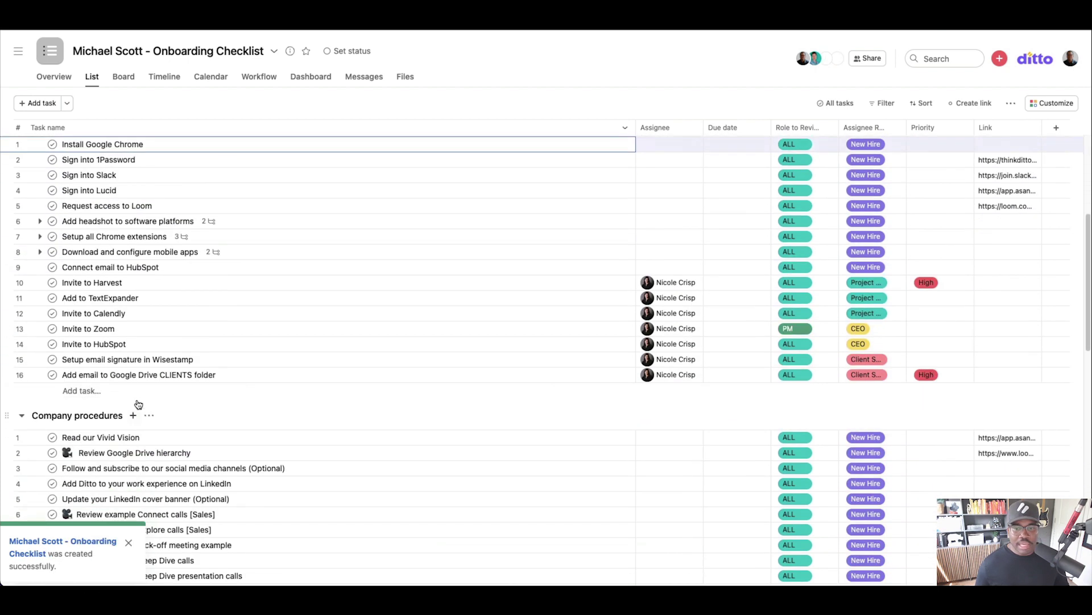
Assign Analyst to all nine Tech setup tasks, Install Google Chrome through Connect email to HubSpot.
{"action": "left_click", "coordinate": [103, 268], "text": "shift"}
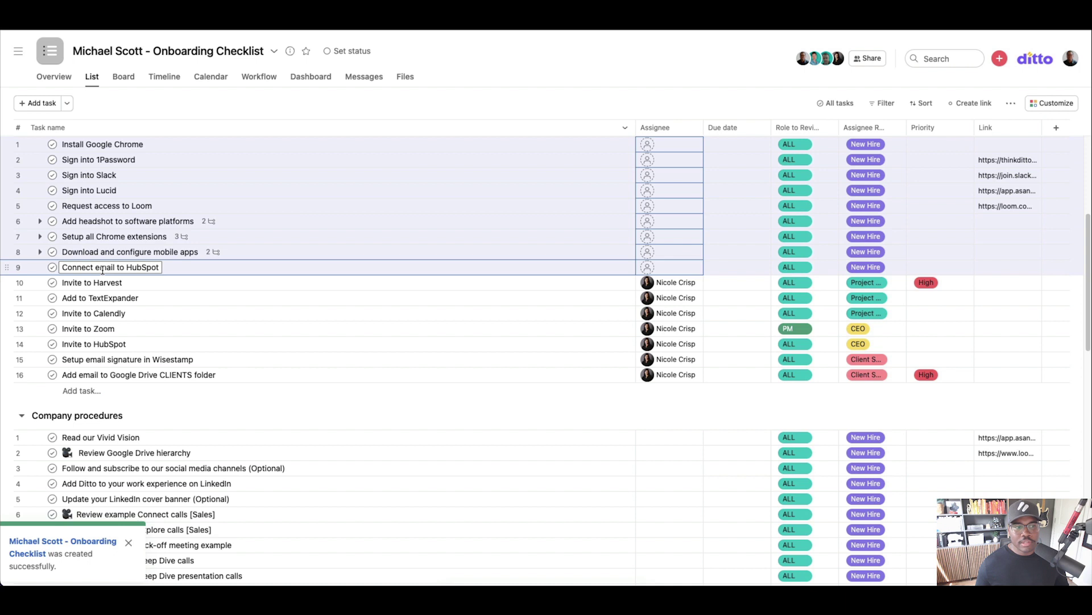
{"action": "left_click", "coordinate": [649, 252]}
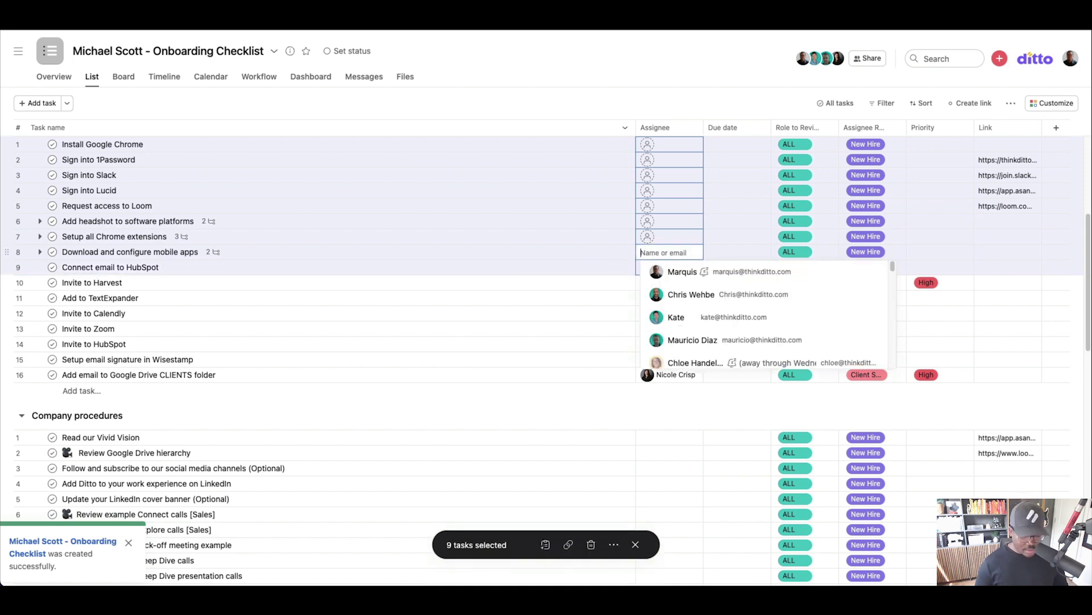
{"action": "type", "text": "ana"}
{"action": "left_click", "coordinate": [708, 272]}
{"action": "scroll", "coordinate": [305, 275], "scroll_direction": "up", "scroll_amount": 3}
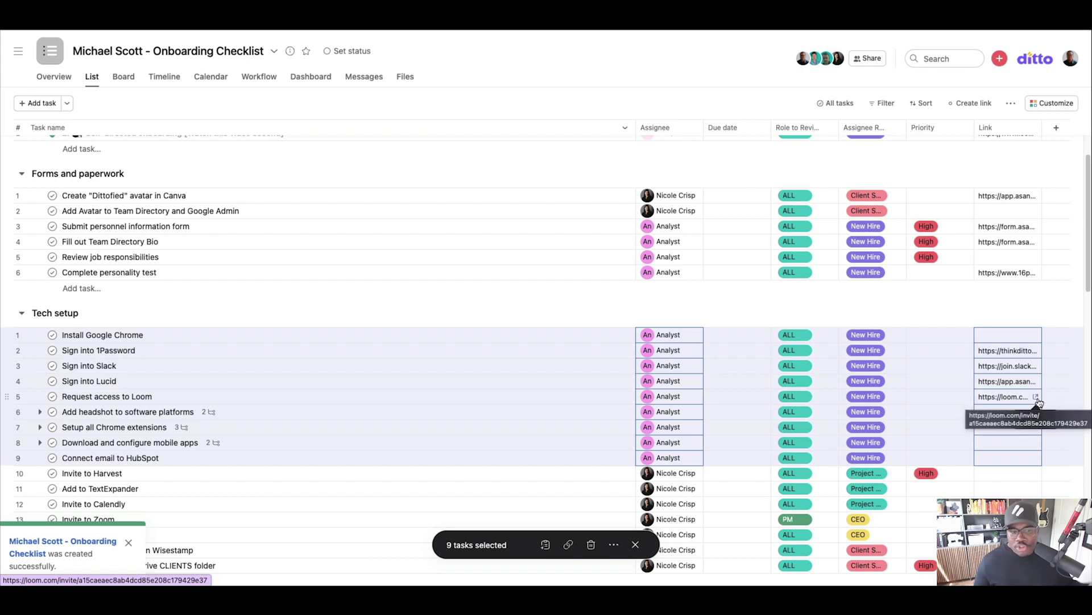
{"action": "left_click", "coordinate": [642, 549]}
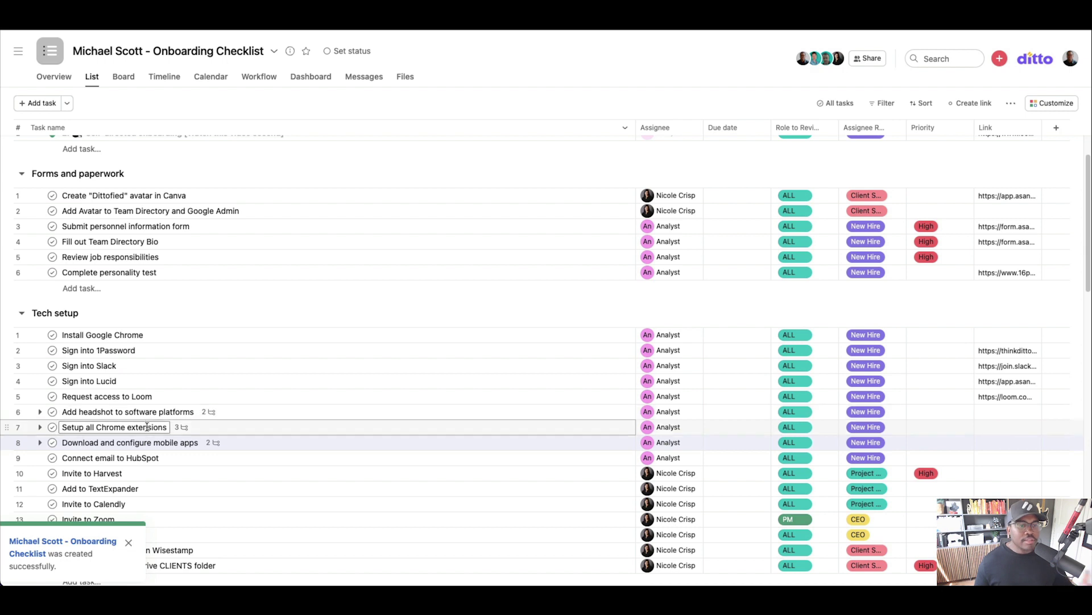
{"action": "scroll", "coordinate": [165, 434], "scroll_direction": "down", "scroll_amount": 1}
{"action": "scroll", "coordinate": [170, 434], "scroll_direction": "down", "scroll_amount": 2}
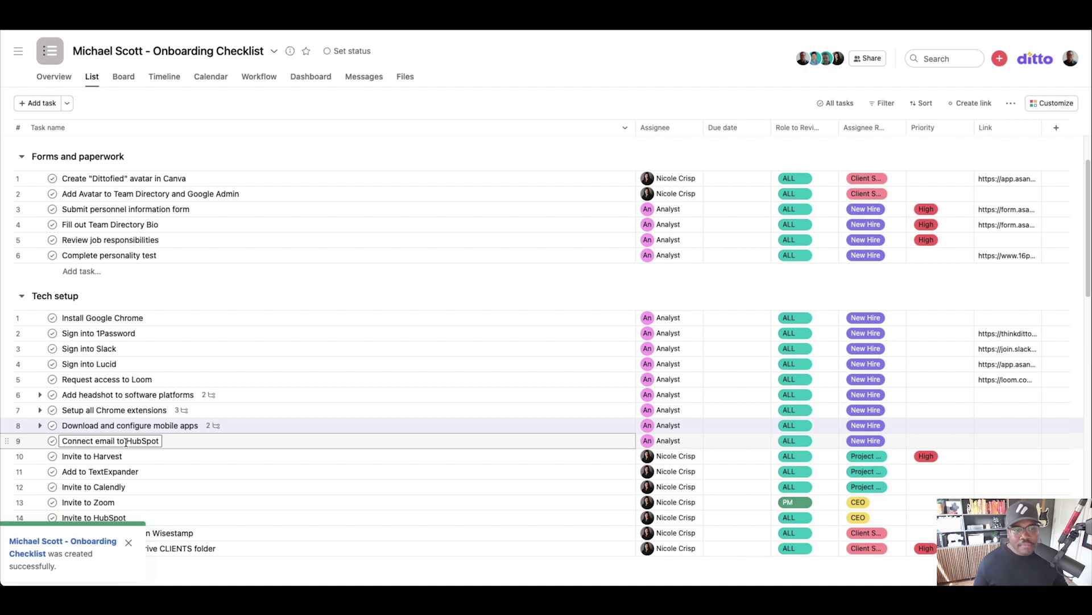
{"action": "scroll", "coordinate": [126, 442], "scroll_direction": "down", "scroll_amount": 10}
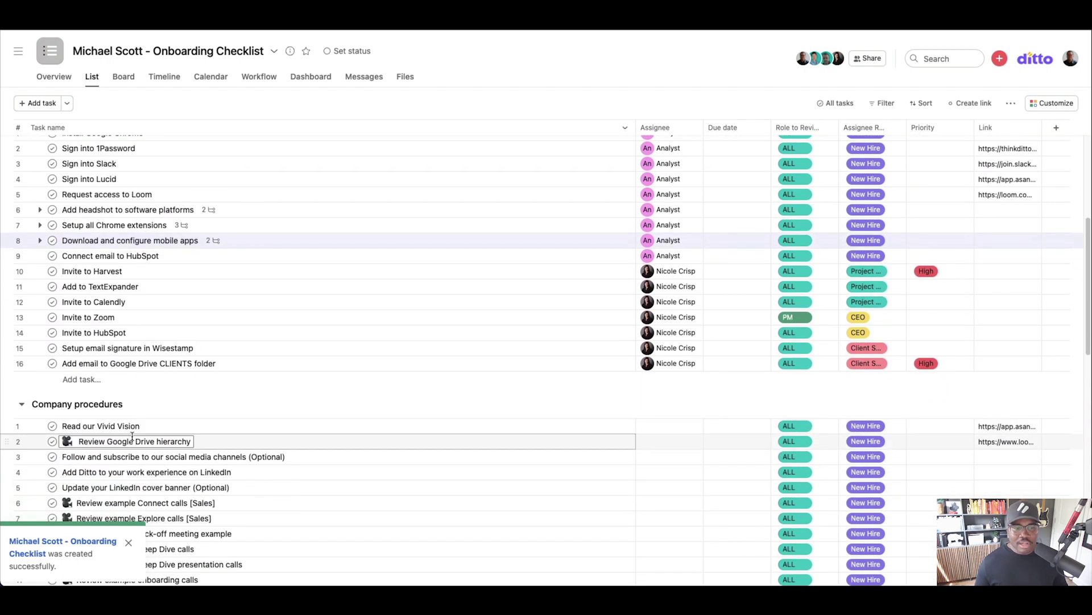
{"action": "scroll", "coordinate": [110, 347], "scroll_direction": "down", "scroll_amount": 8}
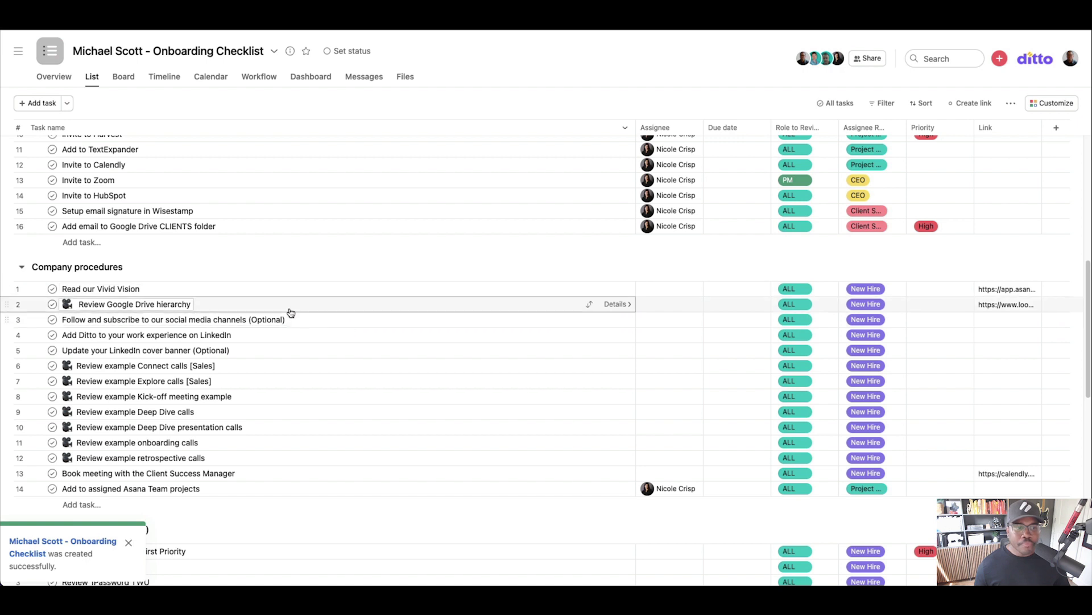
{"action": "left_click", "coordinate": [208, 309]}
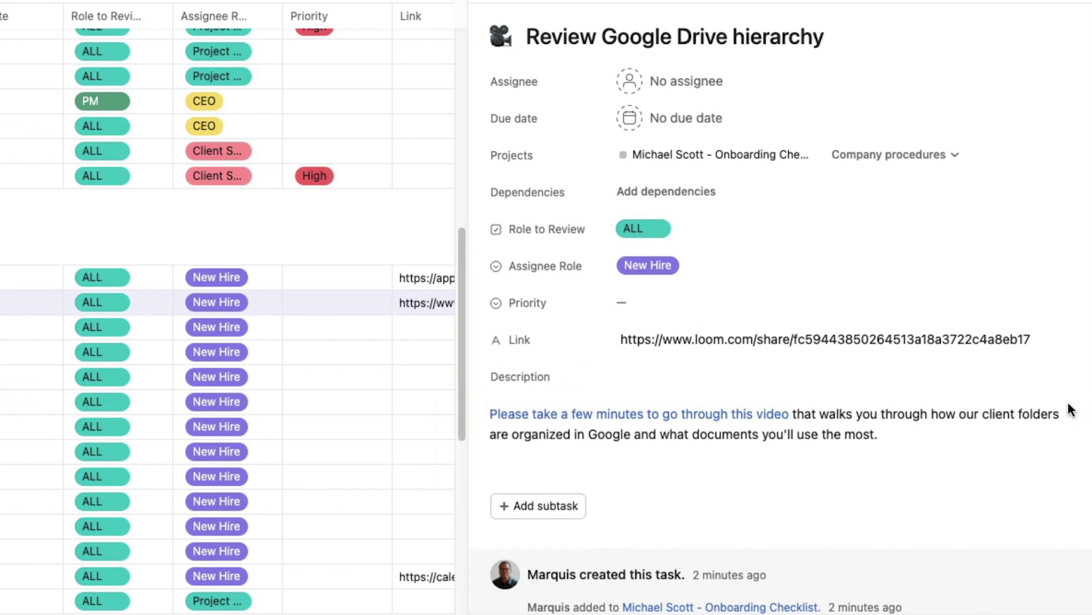
Drag-select rows 6–12, the seven Review example call tasks in Company procedures.
{"action": "mouse_move", "coordinate": [739, 424]}
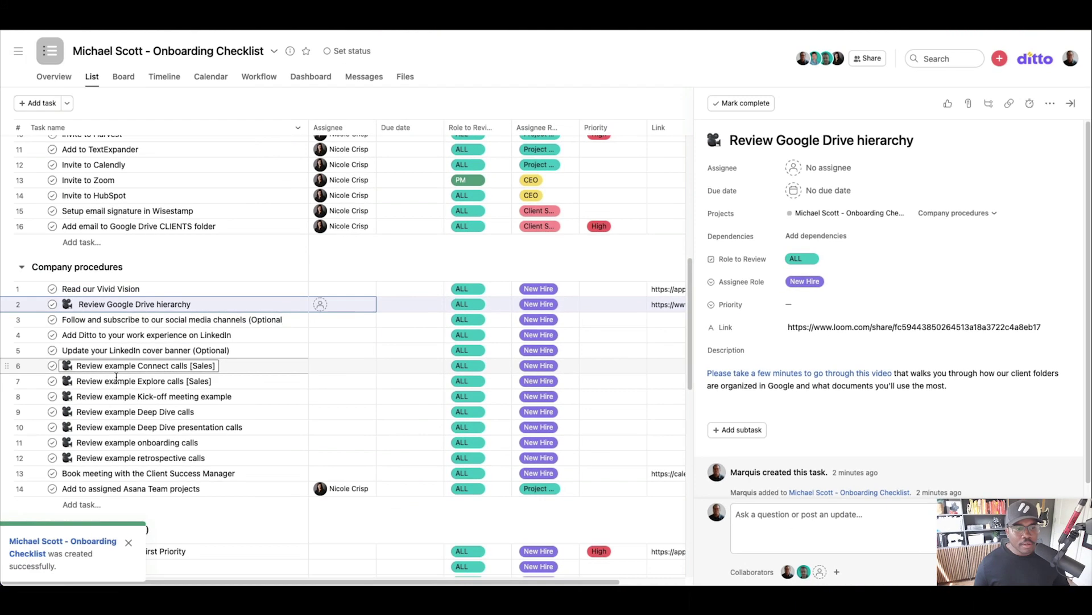
{"action": "left_click_drag", "start_coordinate": [116, 377], "coordinate": [164, 461]}
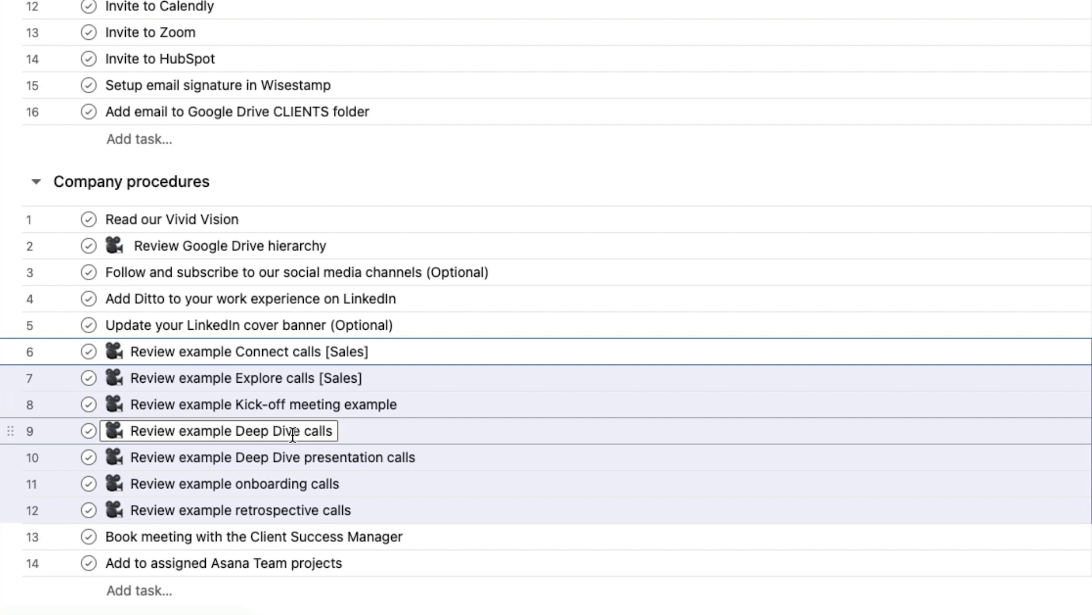
Select Company procedures tasks 1–13 and assign all of them to Analyst.
{"action": "scroll", "coordinate": [295, 459], "scroll_direction": "down", "scroll_amount": 3}
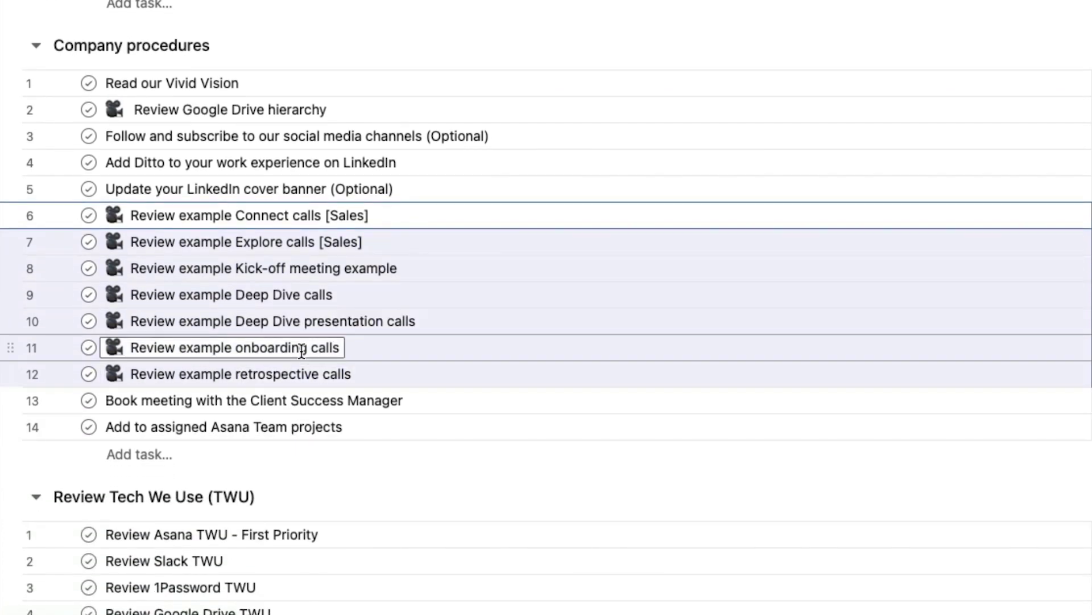
{"action": "double_click", "coordinate": [283, 347]}
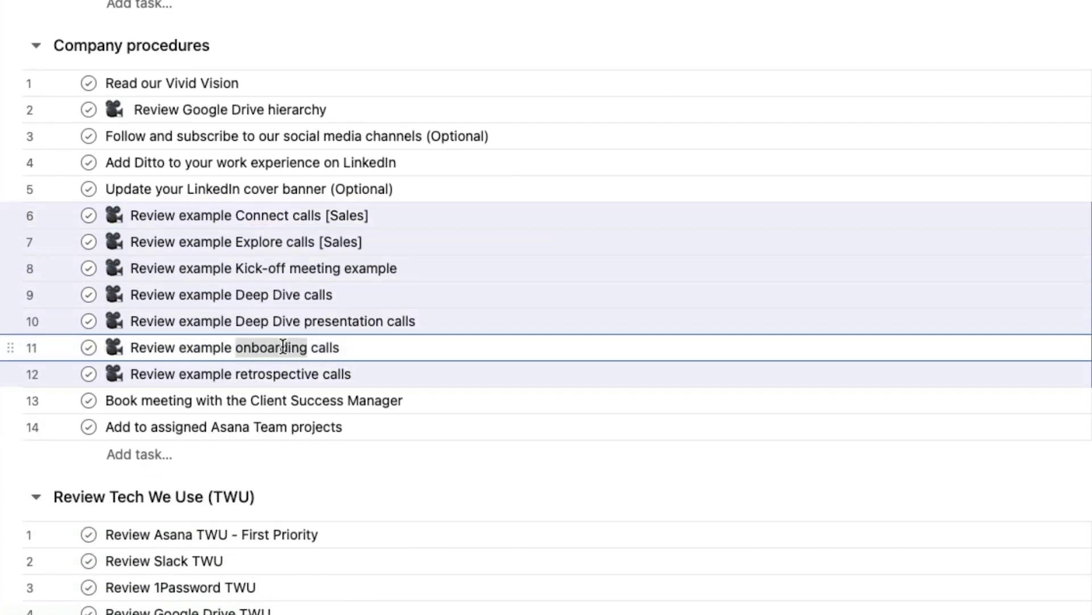
{"action": "left_click", "coordinate": [291, 396]}
{"action": "key", "text": "Up"}
{"action": "key", "text": "Up"}
{"action": "key", "text": "Up"}
{"action": "key", "text": "Up"}
{"action": "key", "text": "Up"}
{"action": "key", "text": "Up"}
{"action": "key", "text": "Up"}
{"action": "key", "text": "Up"}
{"action": "key", "text": "Up"}
{"action": "key", "text": "Up"}
{"action": "key", "text": "Up"}
{"action": "key", "text": "Up"}
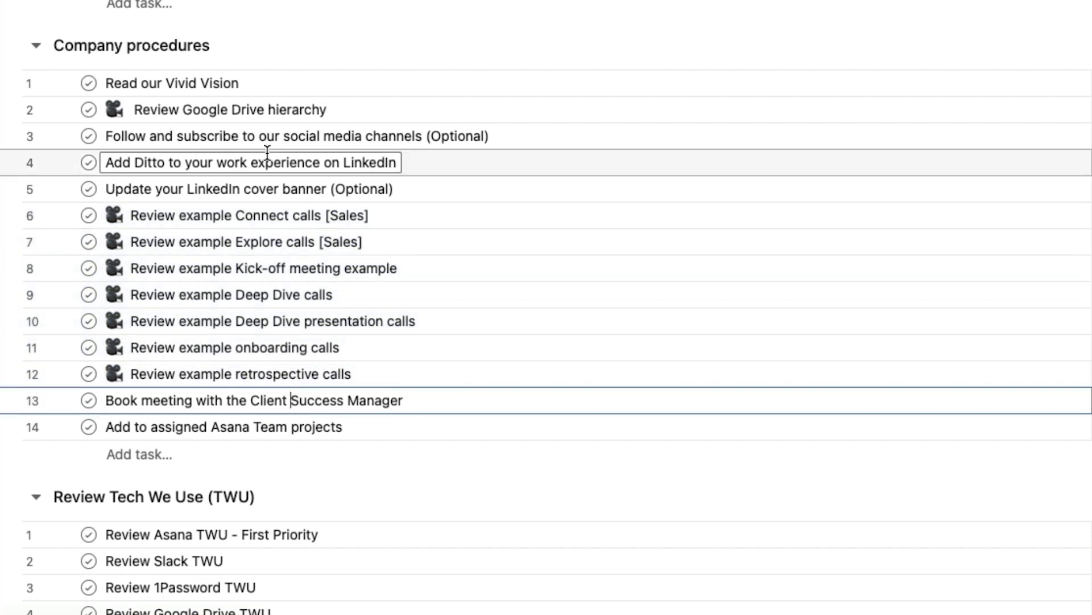
{"action": "left_click", "coordinate": [1059, 79], "text": "shift"}
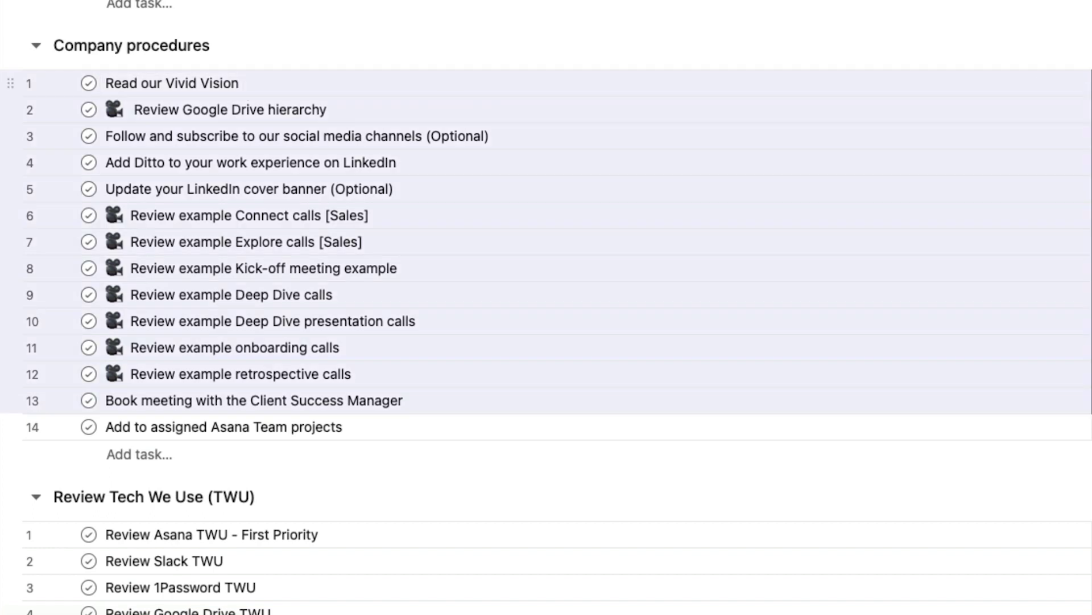
{"action": "type", "text": "ana"}
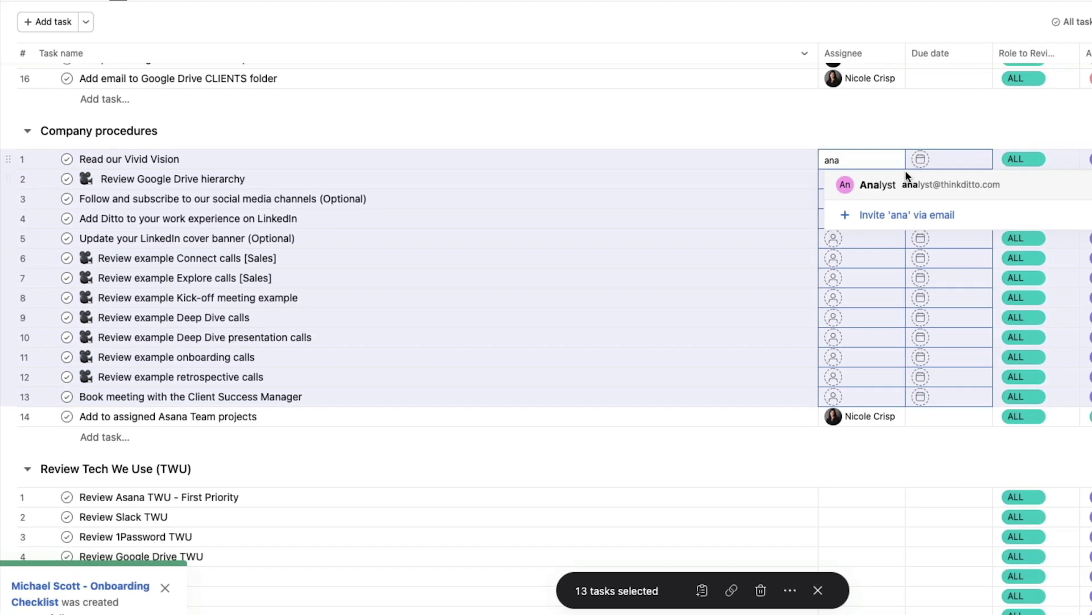
{"action": "left_click", "coordinate": [700, 234]}
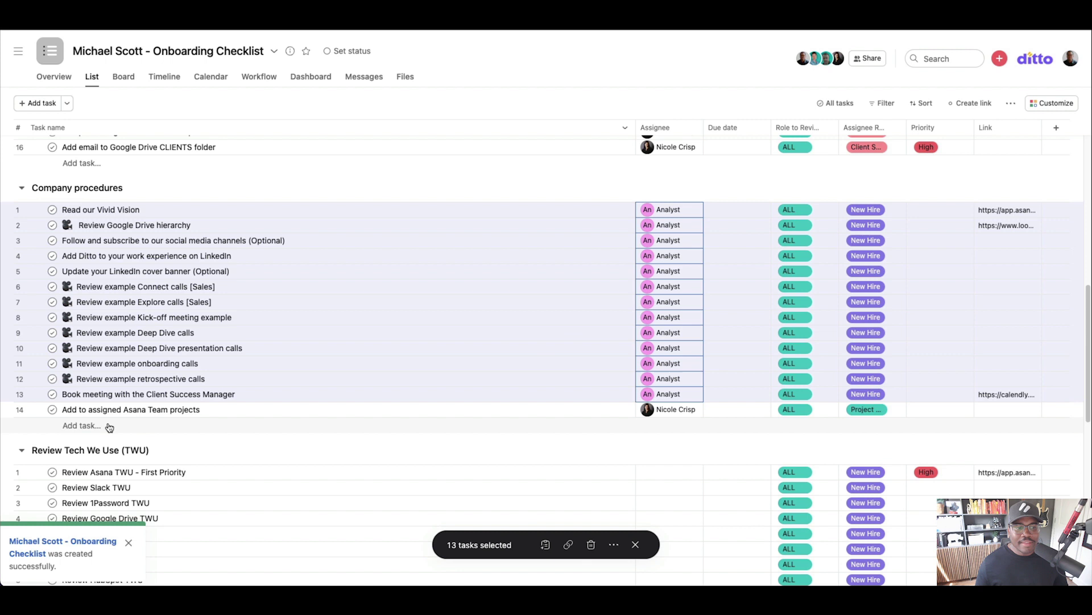
{"action": "scroll", "coordinate": [142, 398], "scroll_direction": "down", "scroll_amount": 3}
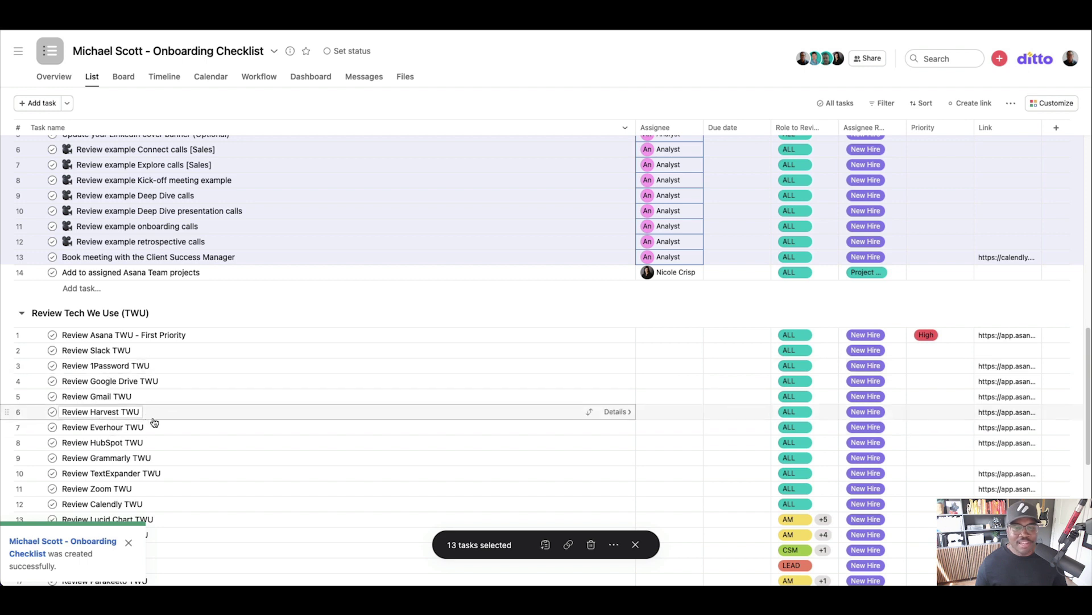
{"action": "scroll", "coordinate": [144, 337], "scroll_direction": "up", "scroll_amount": 1}
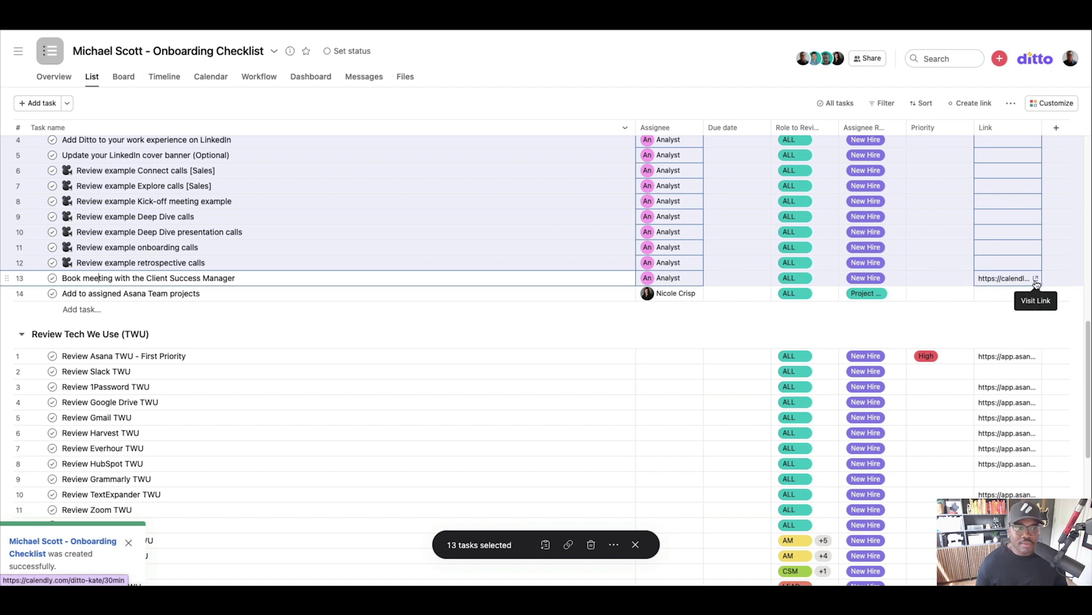
{"action": "scroll", "coordinate": [166, 277], "scroll_direction": "up", "scroll_amount": 3}
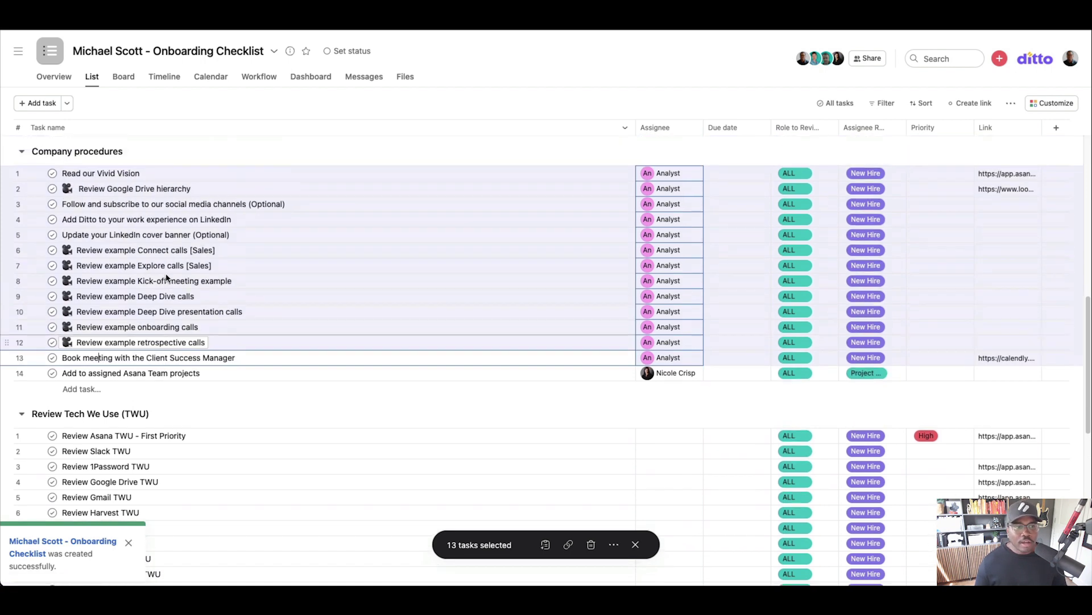
{"action": "scroll", "coordinate": [165, 285], "scroll_direction": "up", "scroll_amount": 3}
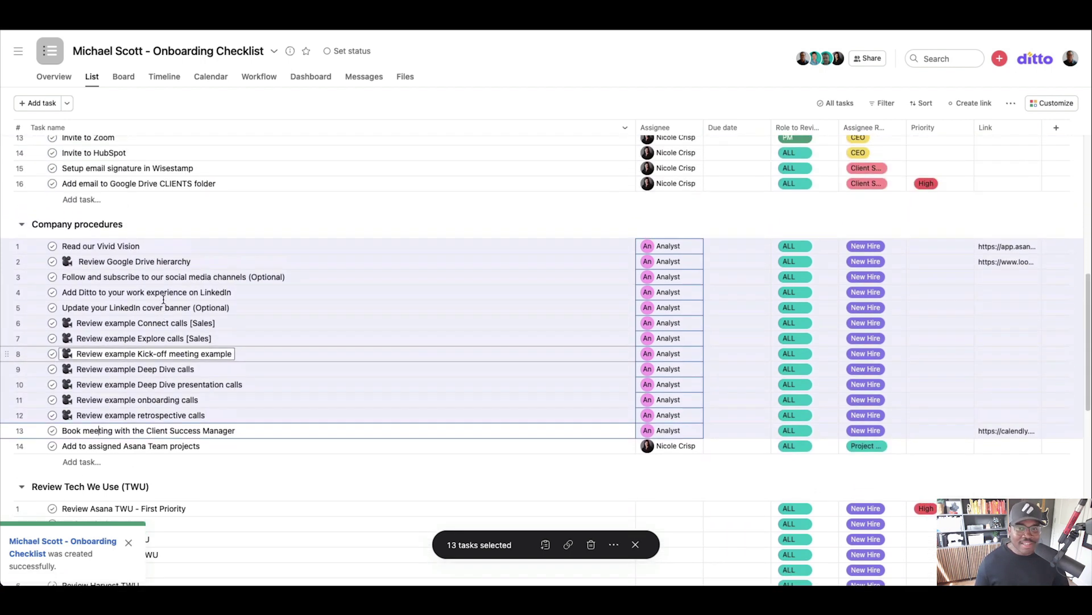
{"action": "scroll", "coordinate": [163, 300], "scroll_direction": "up", "scroll_amount": 6}
{"action": "scroll", "coordinate": [163, 305], "scroll_direction": "up", "scroll_amount": 5}
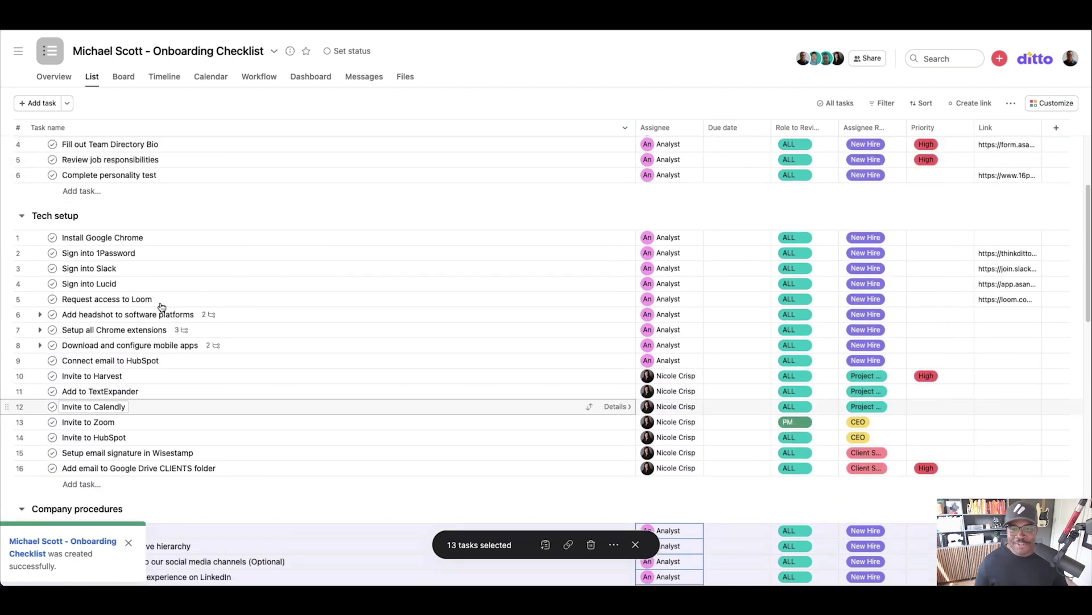
{"action": "scroll", "coordinate": [159, 307], "scroll_direction": "down", "scroll_amount": 8}
{"action": "scroll", "coordinate": [159, 309], "scroll_direction": "down", "scroll_amount": 8}
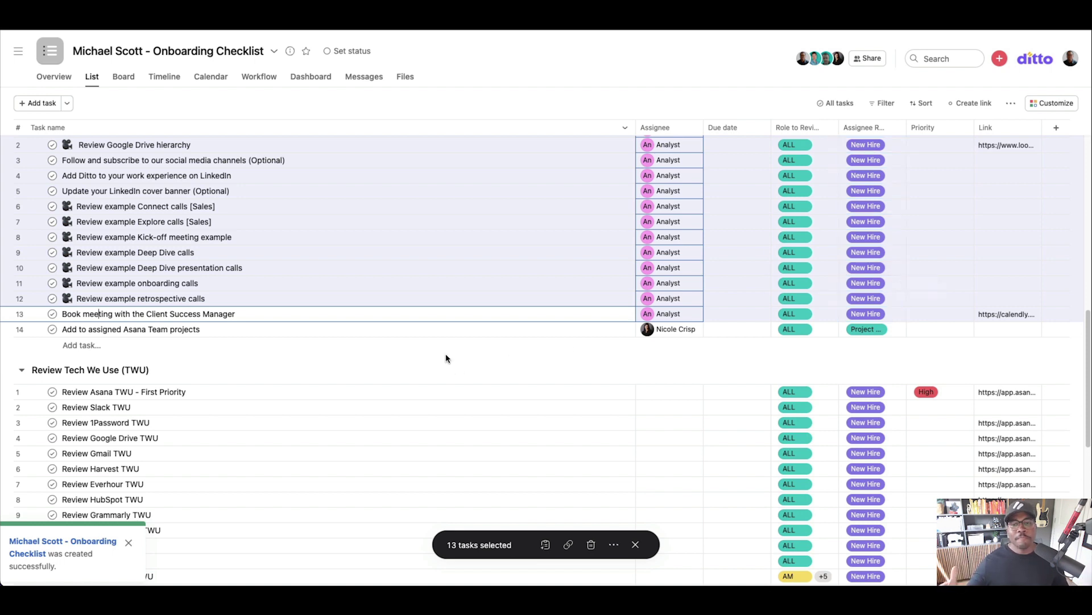
{"action": "scroll", "coordinate": [398, 342], "scroll_direction": "up", "scroll_amount": 15}
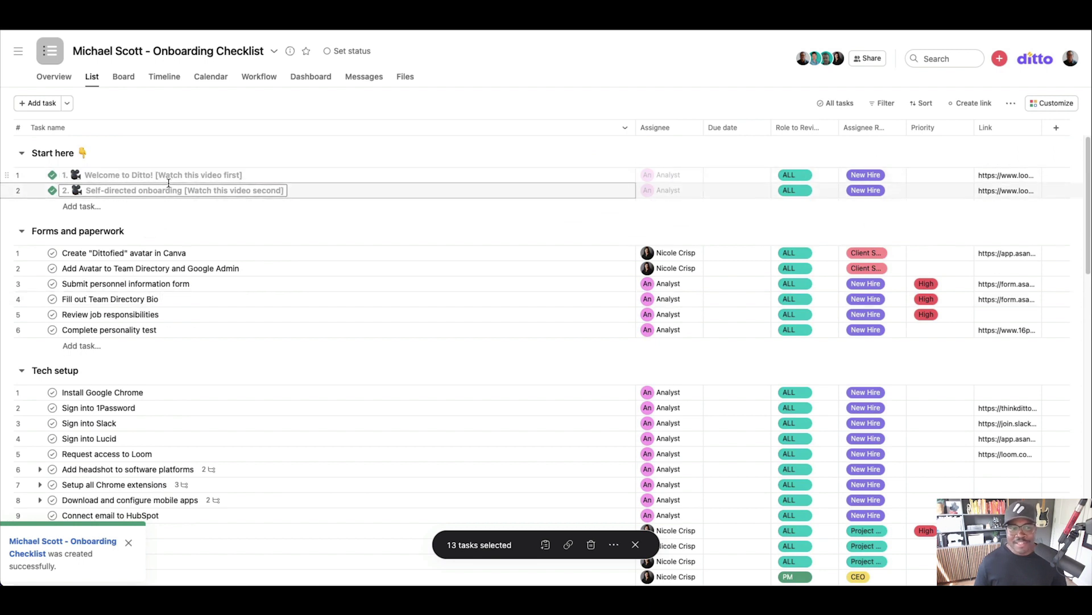
{"action": "scroll", "coordinate": [185, 183], "scroll_direction": "down", "scroll_amount": 5}
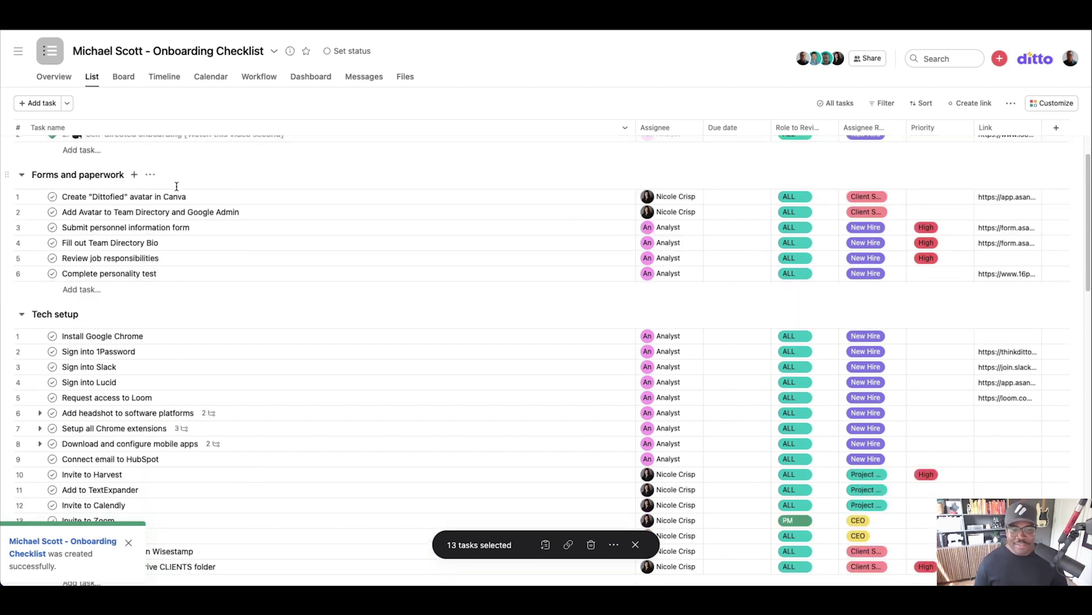
{"action": "scroll", "coordinate": [106, 398], "scroll_direction": "down", "scroll_amount": 4}
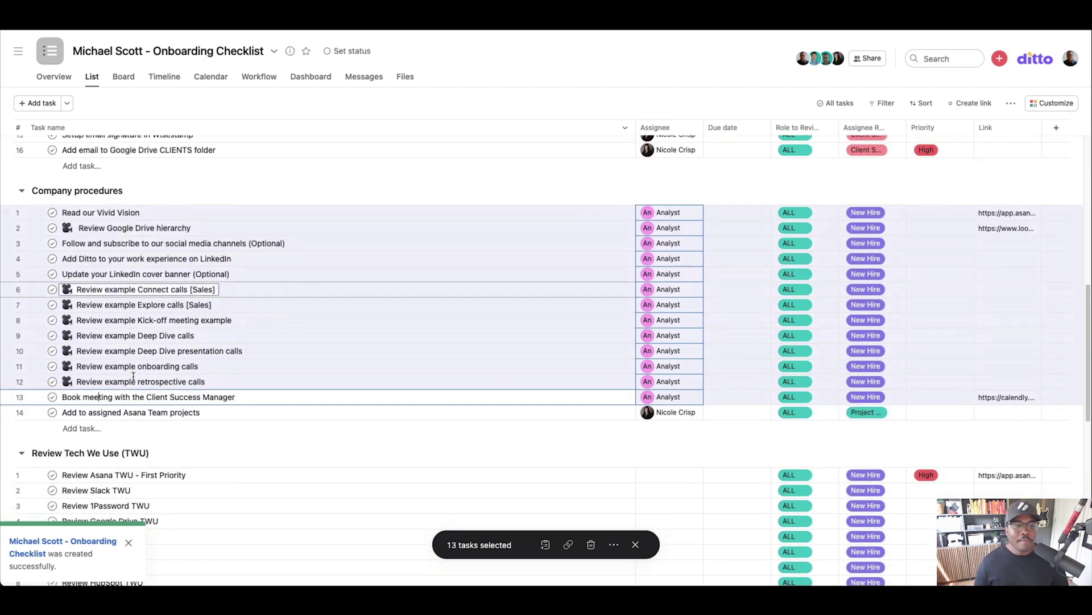
{"action": "left_click_drag", "start_coordinate": [103, 397], "coordinate": [170, 397]}
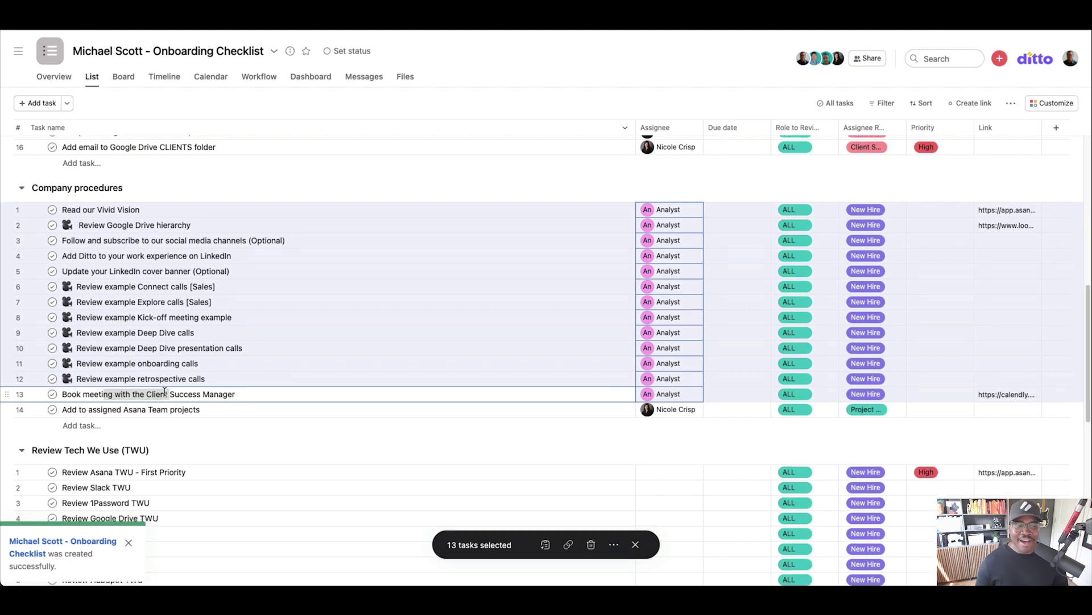
{"action": "scroll", "coordinate": [164, 391], "scroll_direction": "down", "scroll_amount": 5}
{"action": "scroll", "coordinate": [163, 388], "scroll_direction": "down", "scroll_amount": 5}
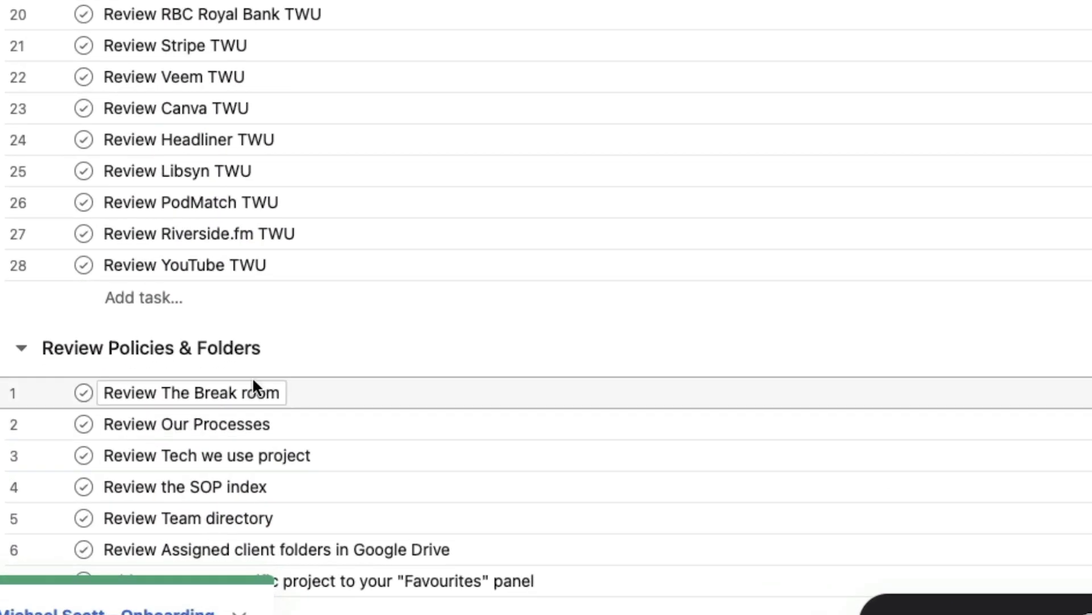
{"action": "scroll", "coordinate": [145, 425], "scroll_direction": "up", "scroll_amount": 15}
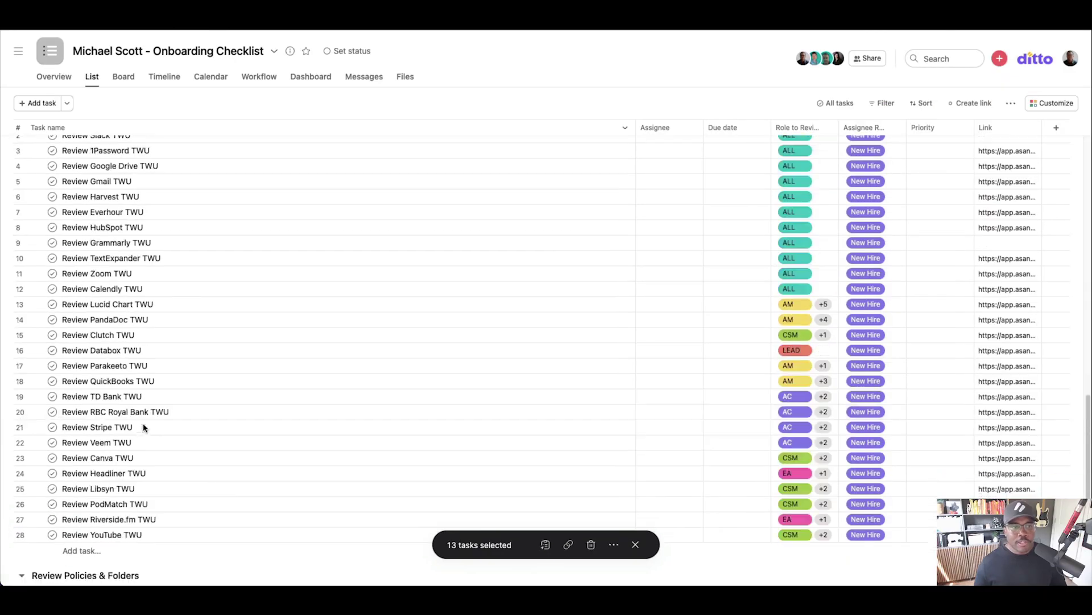